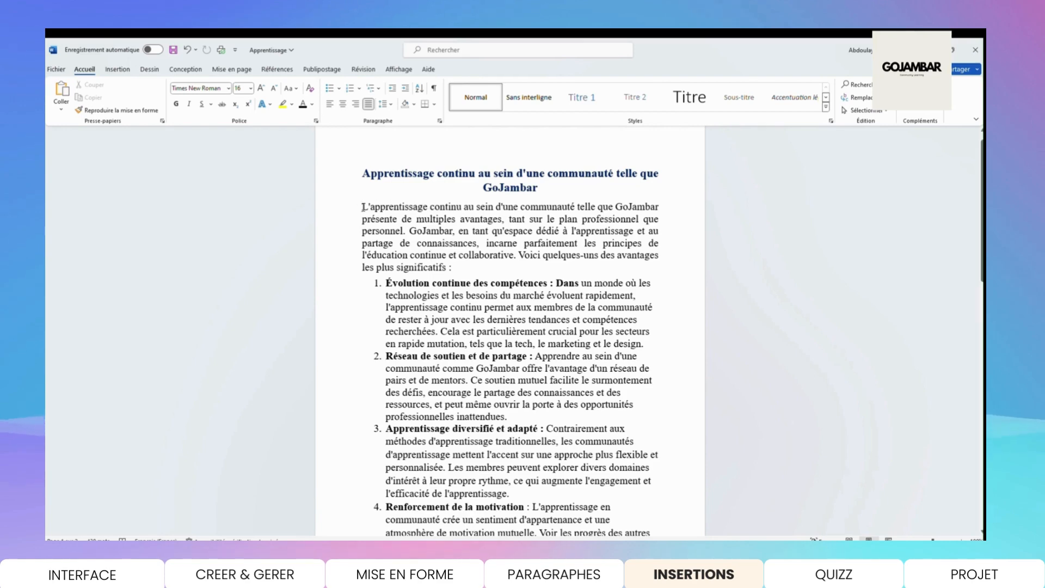
# - Insert the Gojambar.com picture from the Docs word folder on a new line between the title and the first paragraph
pyautogui.press('Return')
pyautogui.press('Return')
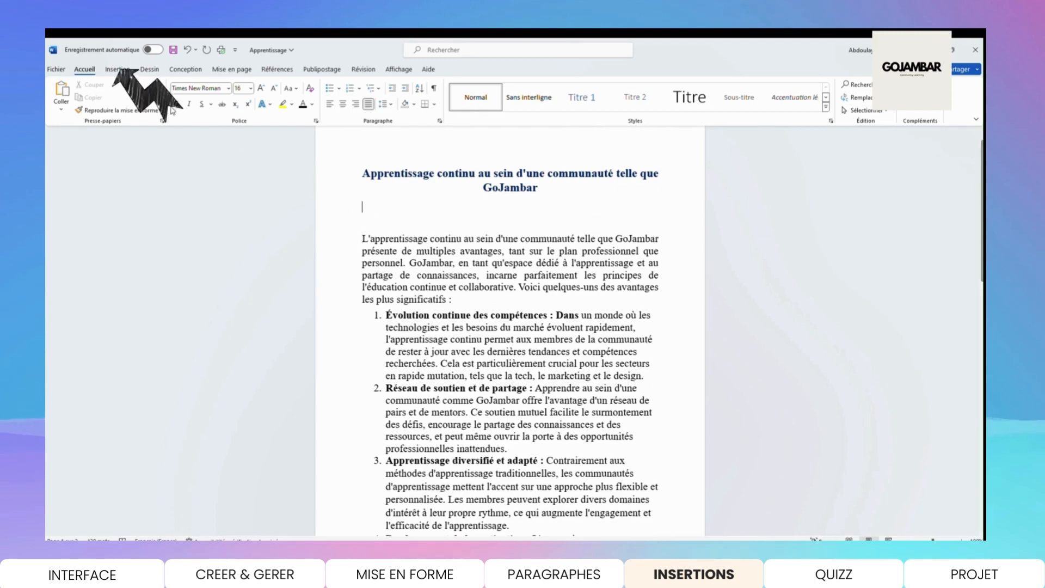
pyautogui.click(116, 69)
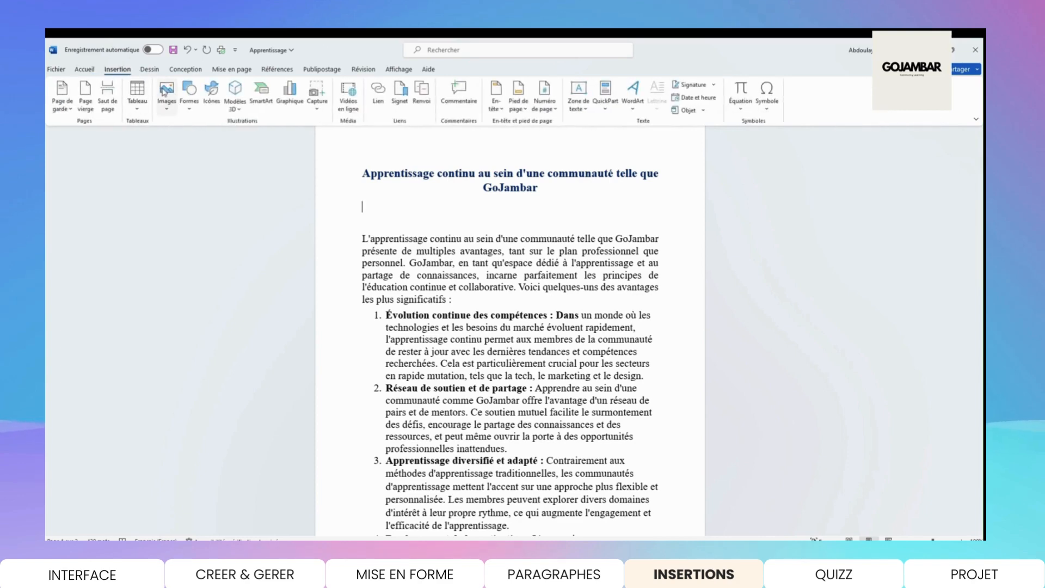
pyautogui.click(168, 109)
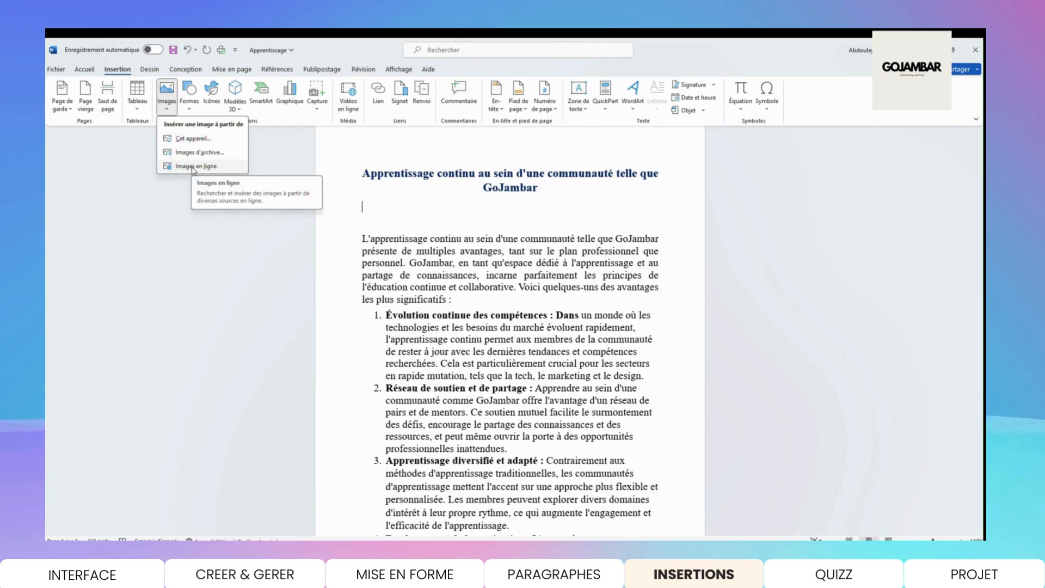
pyautogui.click(196, 139)
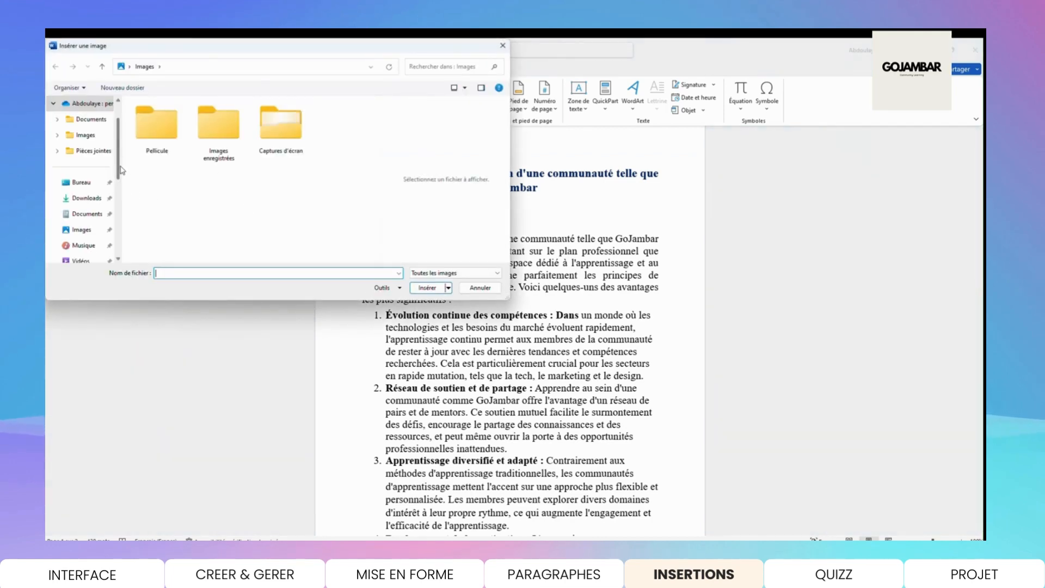
pyautogui.moveTo(125, 175); pyautogui.dragTo(123, 233)
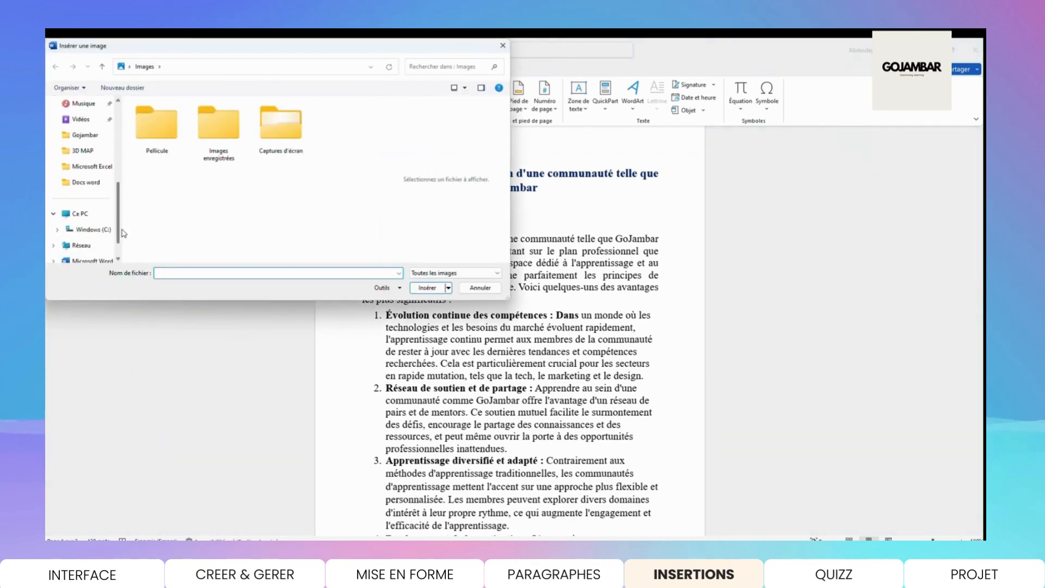
pyautogui.click(87, 182)
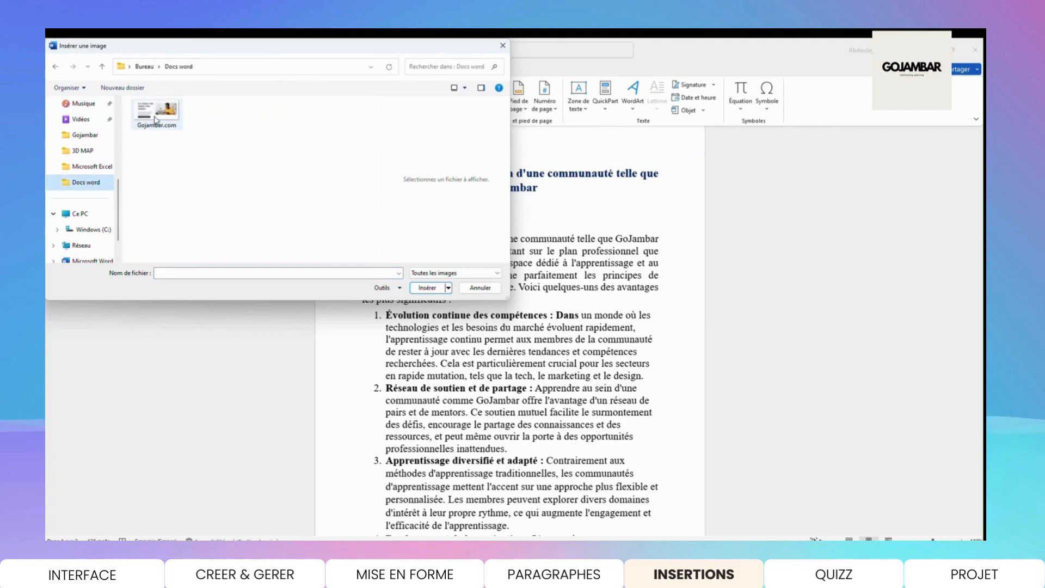
pyautogui.click(155, 120)
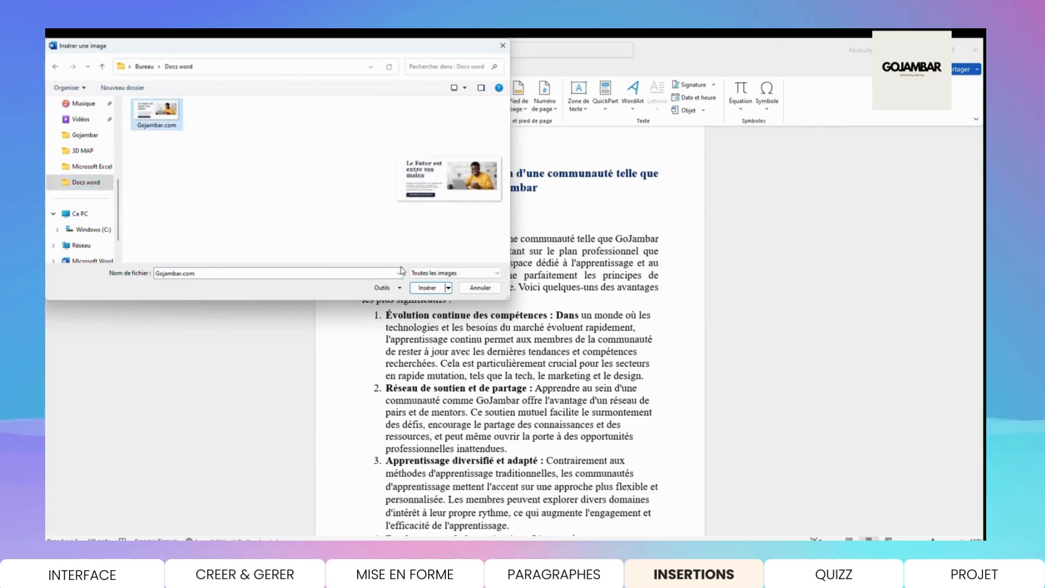
pyautogui.click(435, 293)
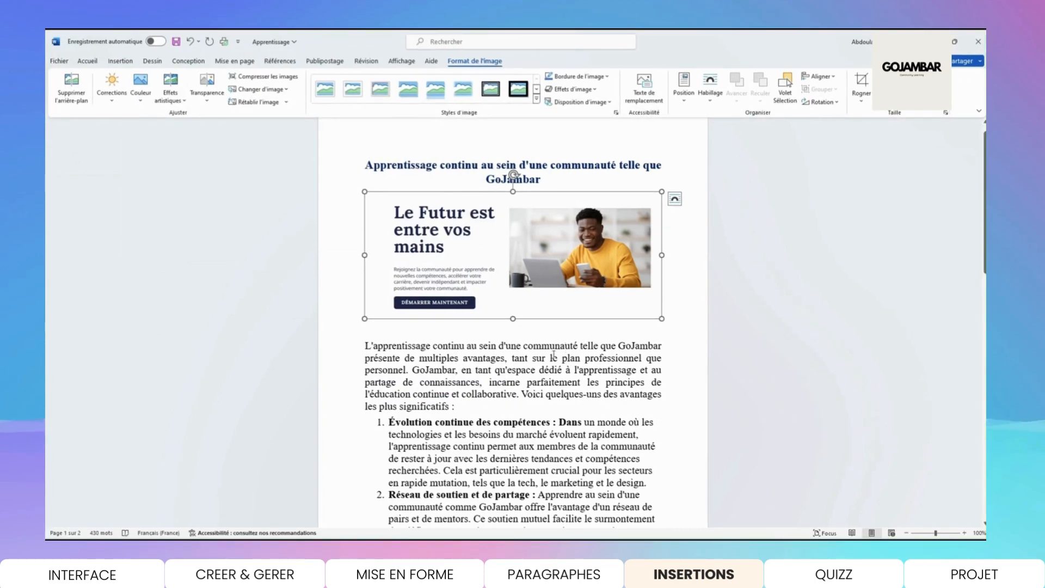
# - Apply the picture style with a black rectangular frame and shadow to the inserted image
pyautogui.scroll(1, 552, 354)
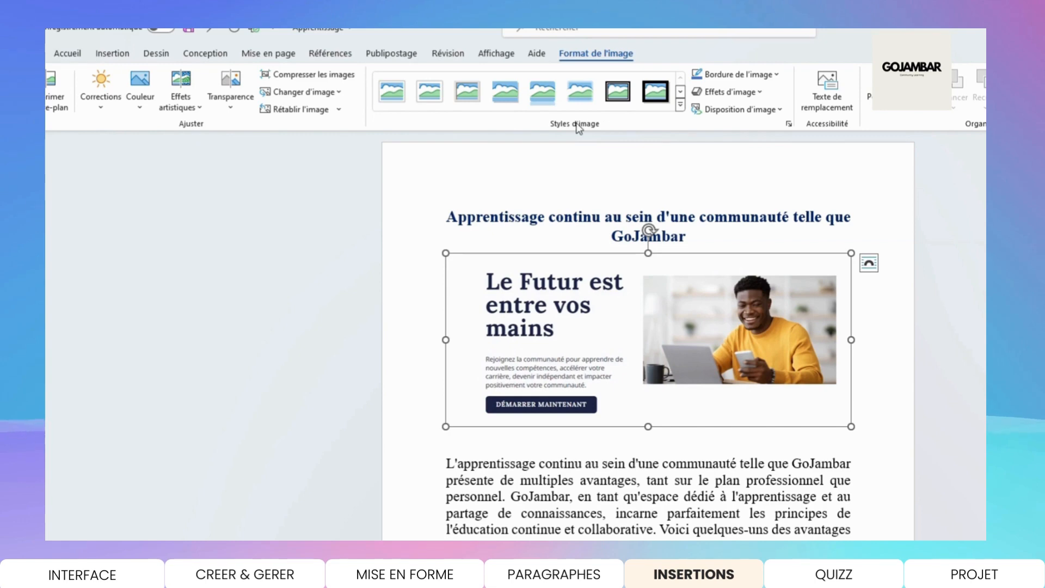
pyautogui.click(680, 91)
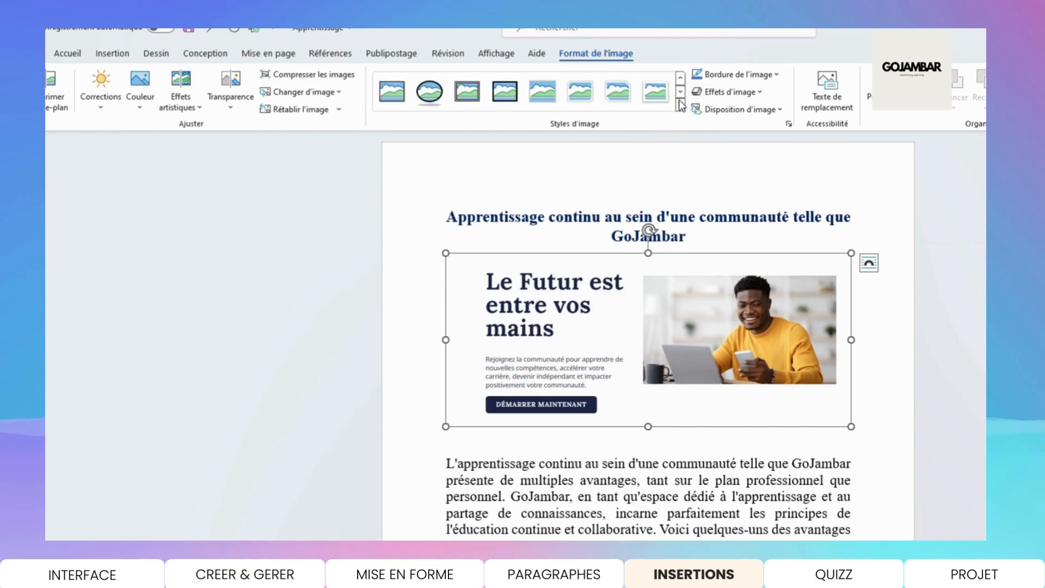
pyautogui.click(681, 105)
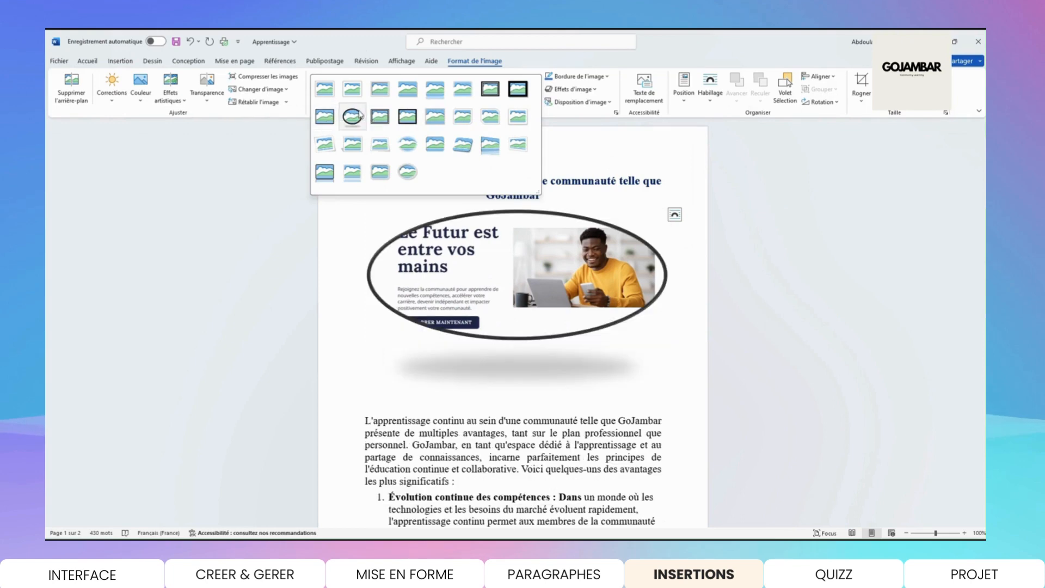
pyautogui.click(325, 116)
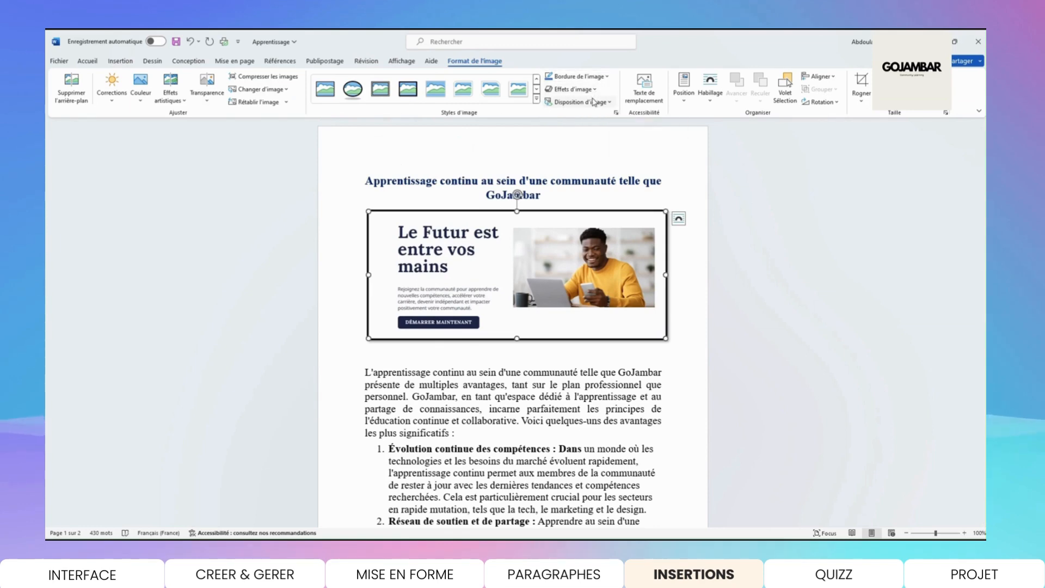
# - Examine the picture's position presets and its size, text wrapping and position settings
pyautogui.click(684, 105)
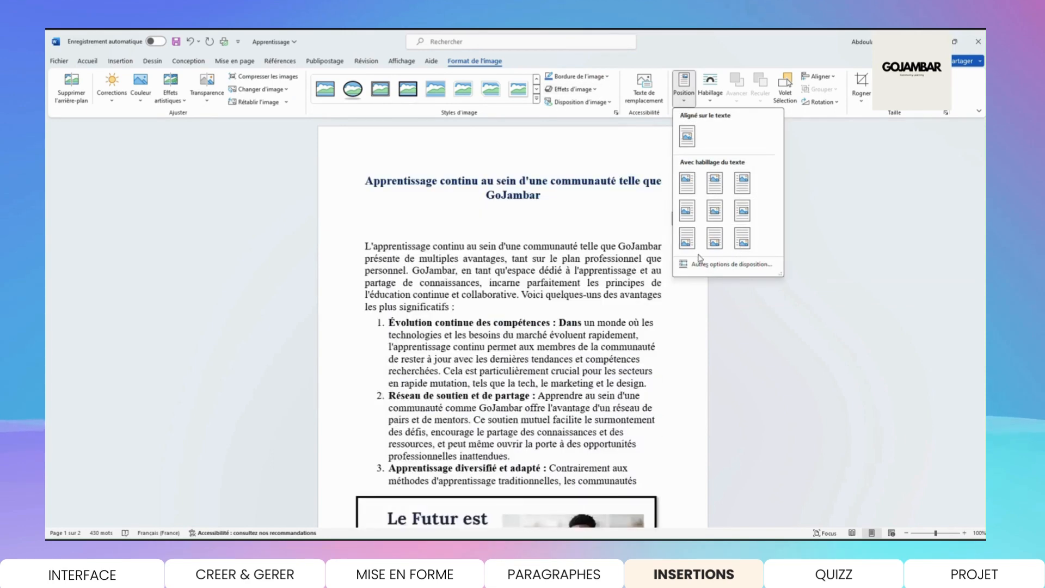
pyautogui.click(637, 147)
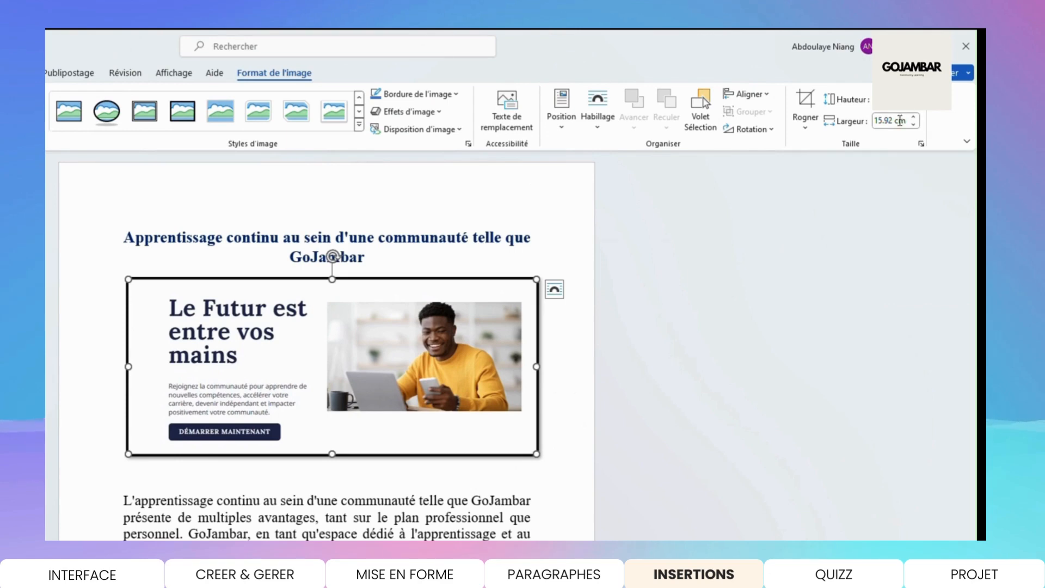
pyautogui.click(921, 144)
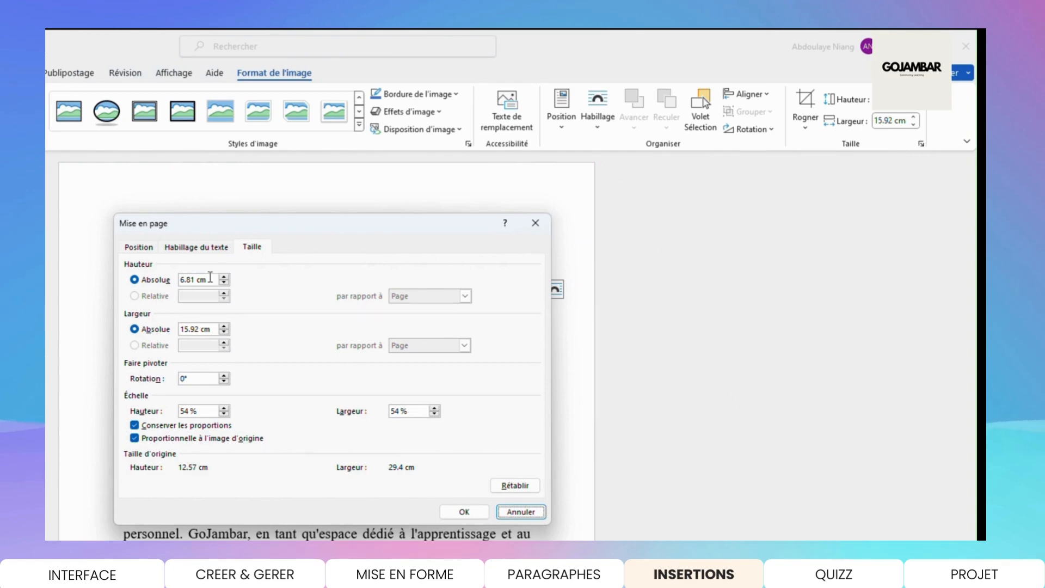
pyautogui.click(192, 248)
pyautogui.click(139, 247)
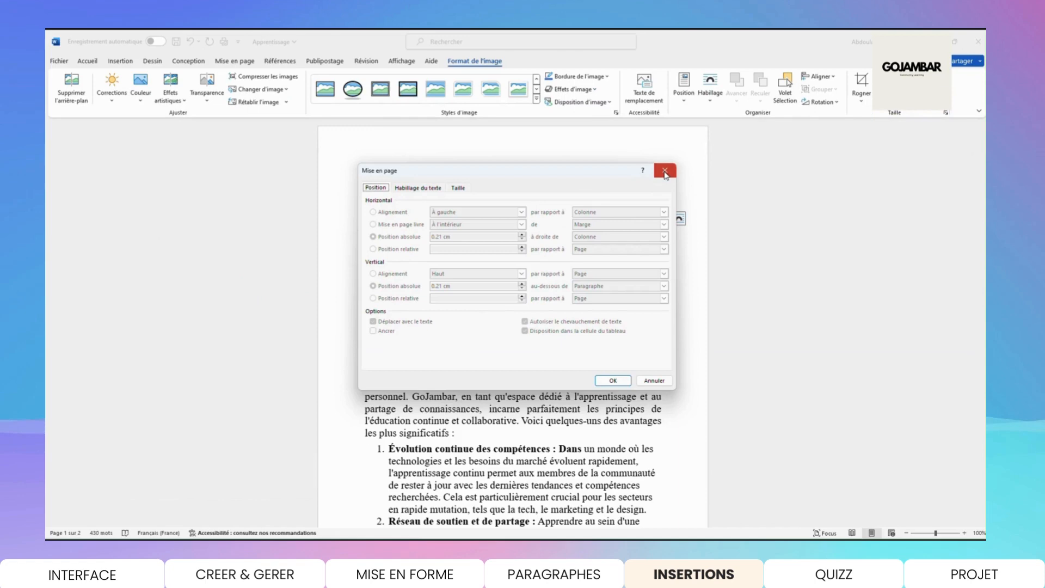
pyautogui.click(665, 173)
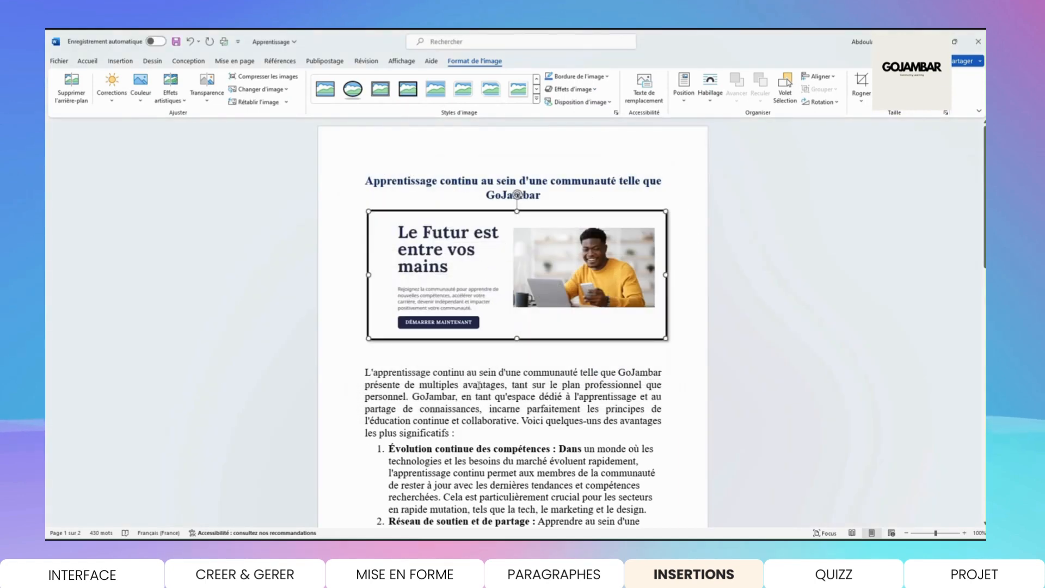
# - Add blank lines after the introductory paragraph, just above the numbered list
pyautogui.click(478, 385)
pyautogui.scroll(-3, 477, 381)
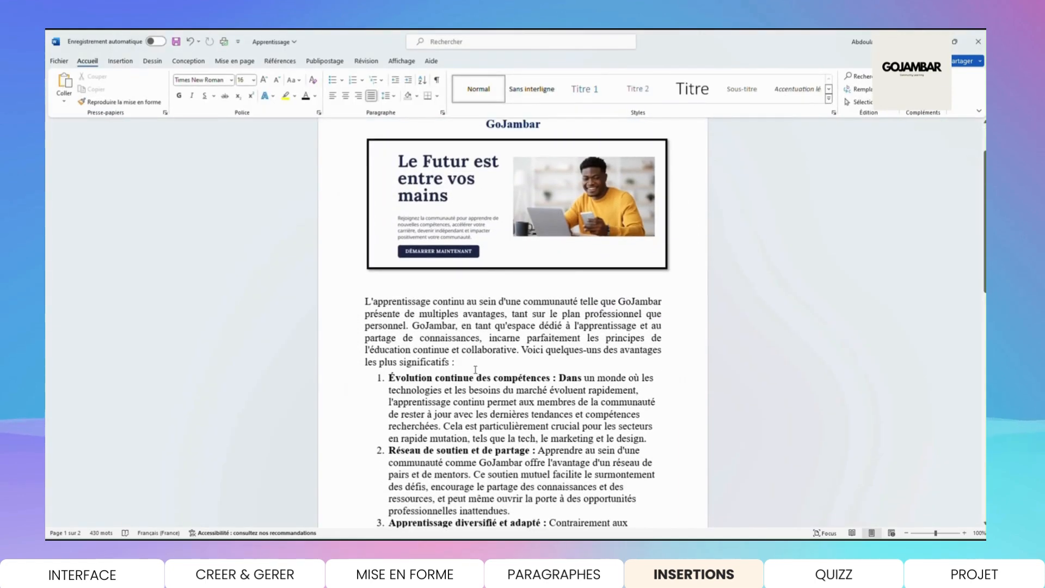
pyautogui.scroll(-3, 475, 369)
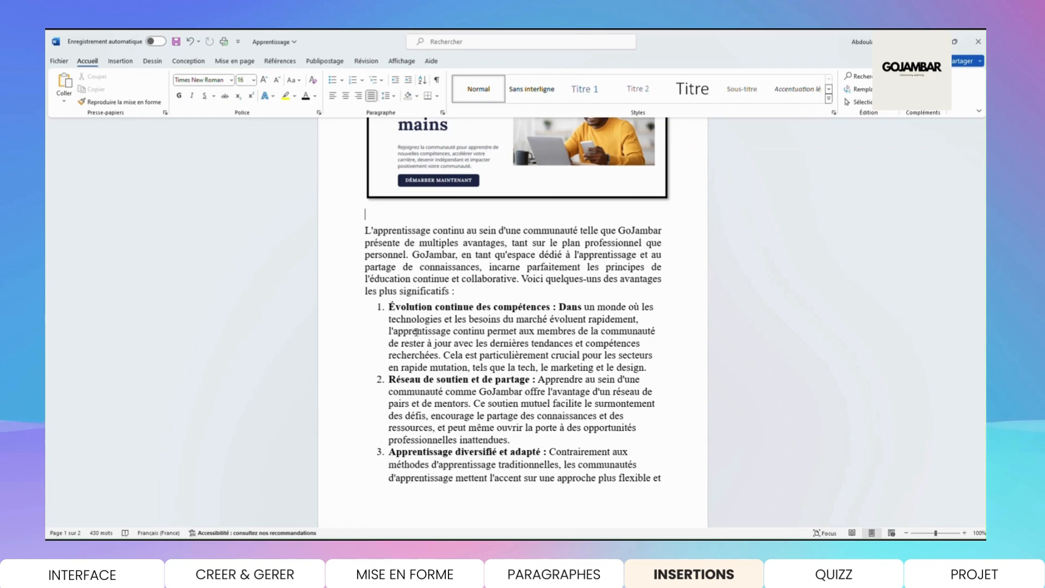
pyautogui.click(462, 321)
pyautogui.scroll(-1, 464, 330)
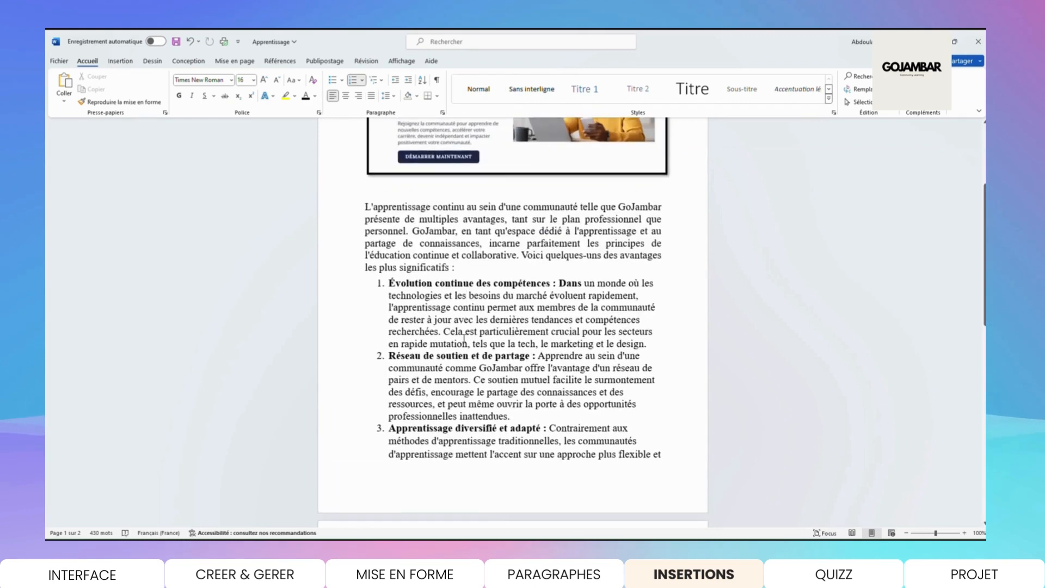
pyautogui.click(482, 268)
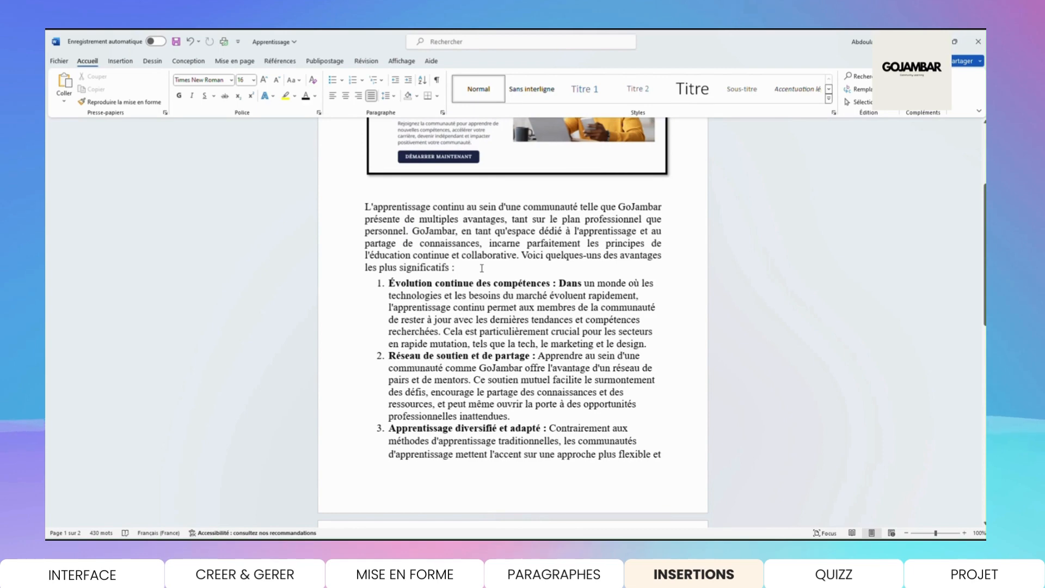
pyautogui.press('Return')
pyautogui.press('Return')
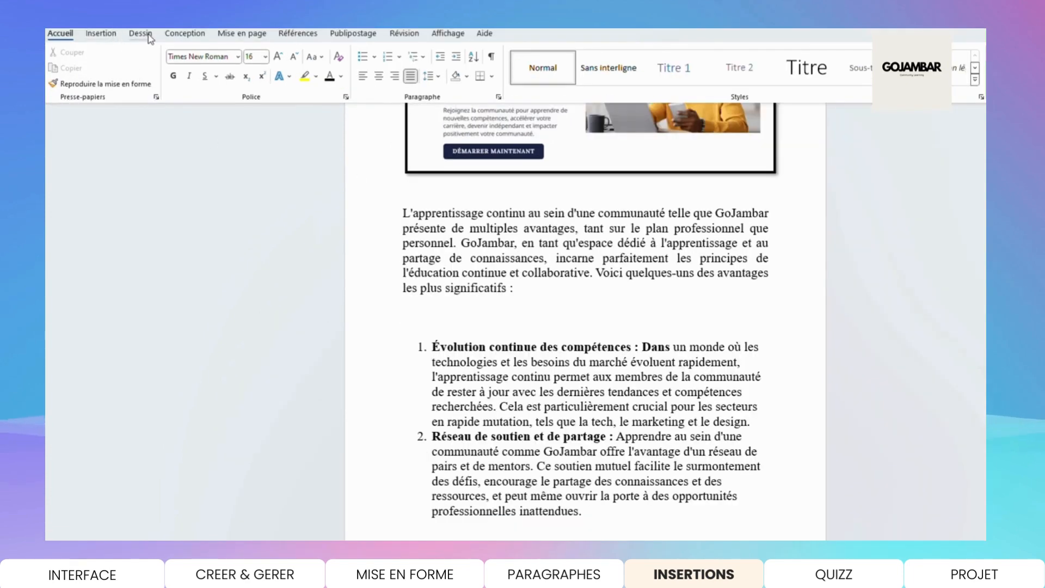
# - Insert the predefined Matrice quick table above the numbered list
pyautogui.click(101, 34)
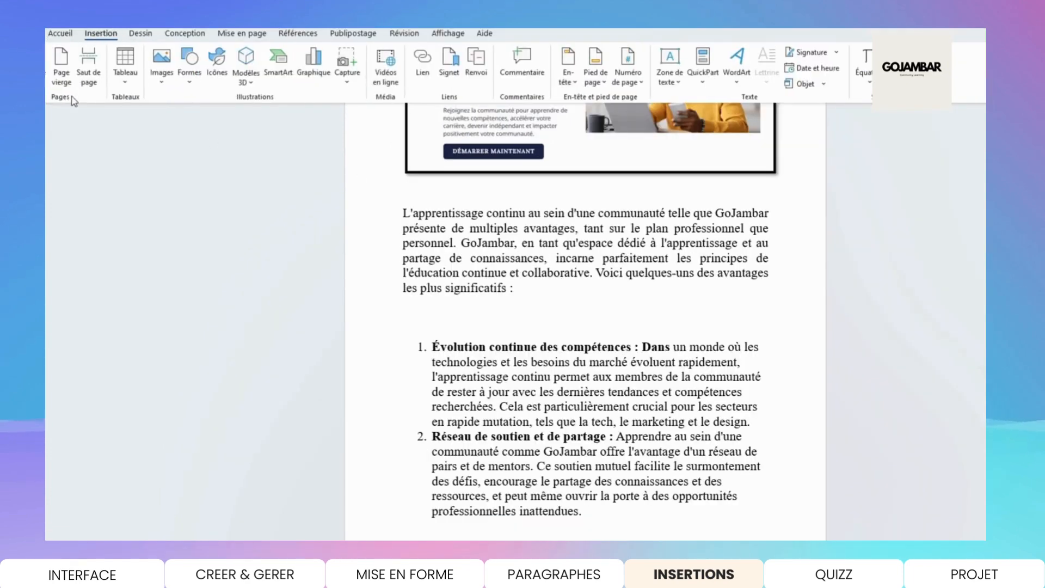
pyautogui.click(125, 87)
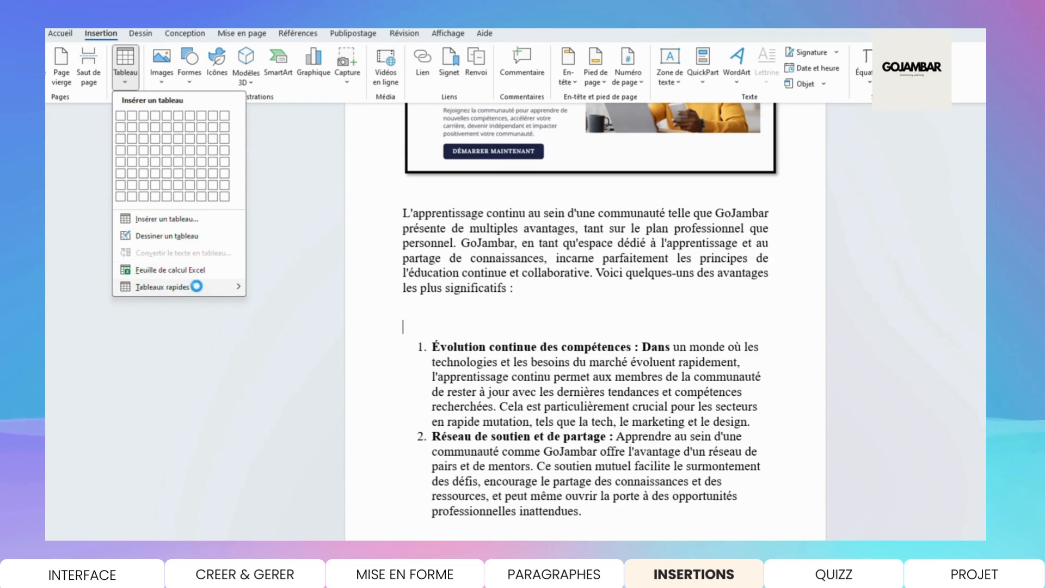
pyautogui.moveTo(197, 286)
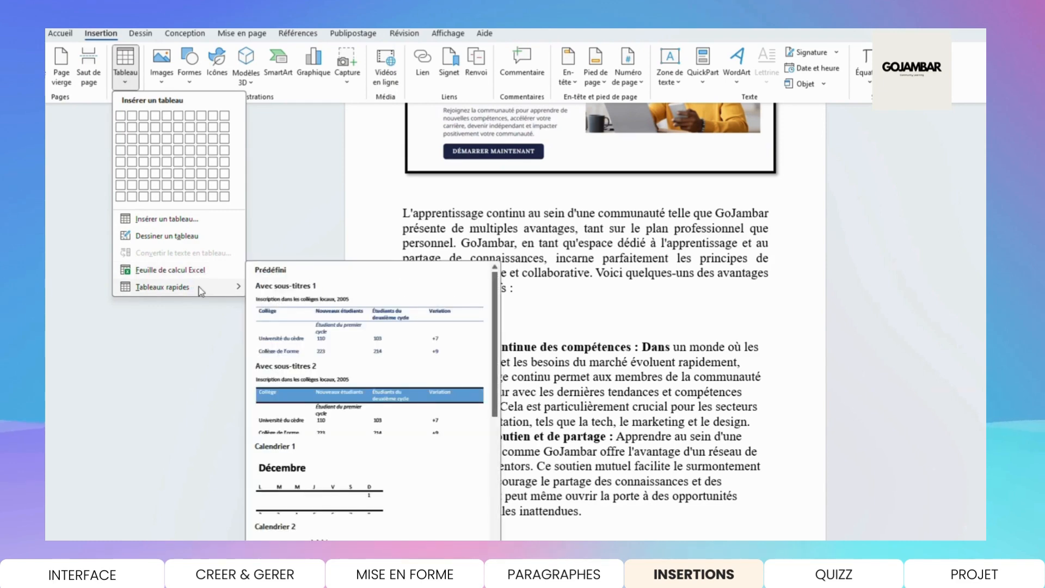
pyautogui.scroll(-6, 333, 366)
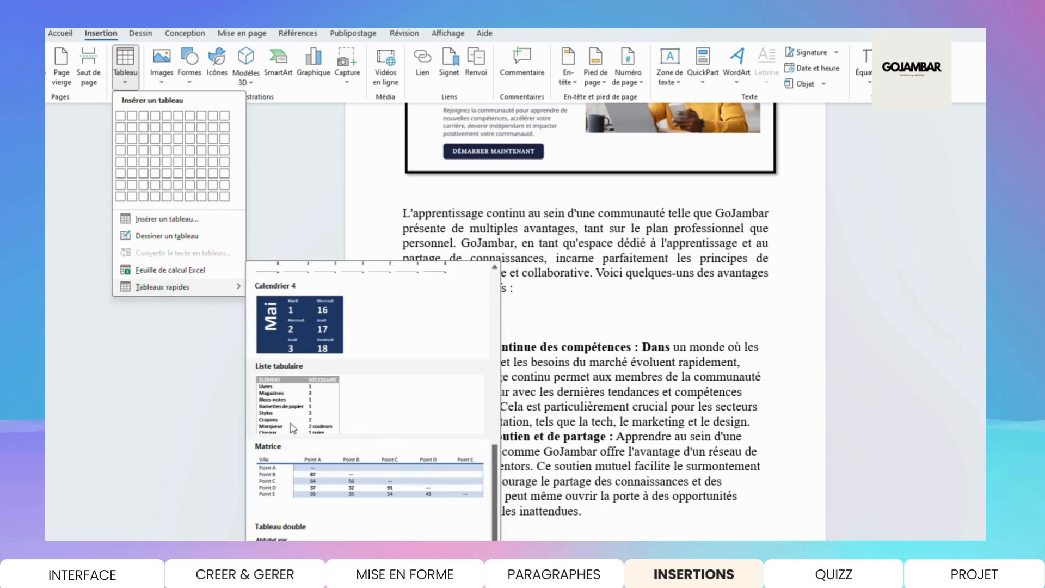
pyautogui.click(305, 481)
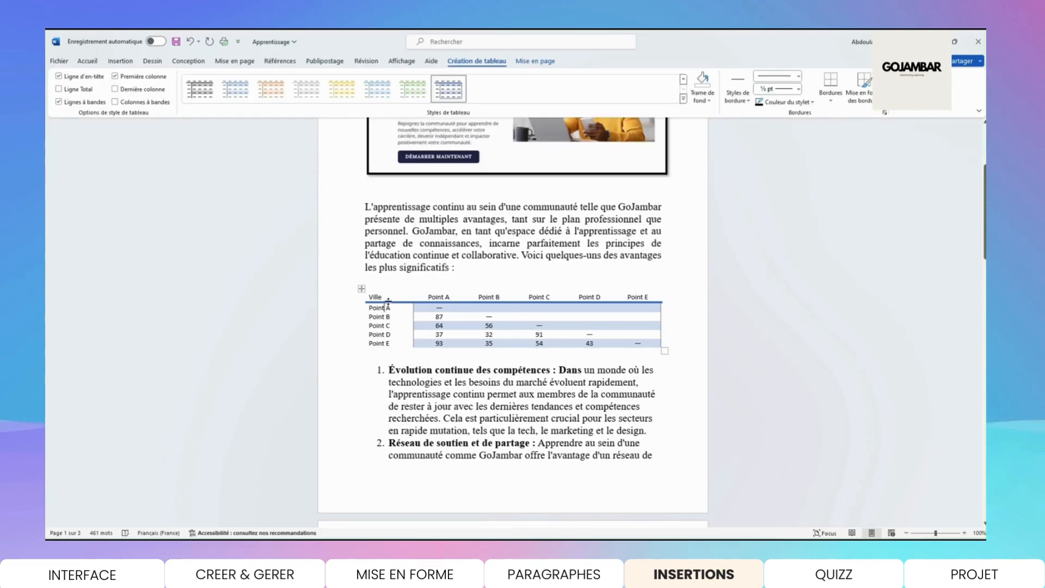
# - Replace the table's first header cell "Ville" with "Pays"
pyautogui.click(386, 297)
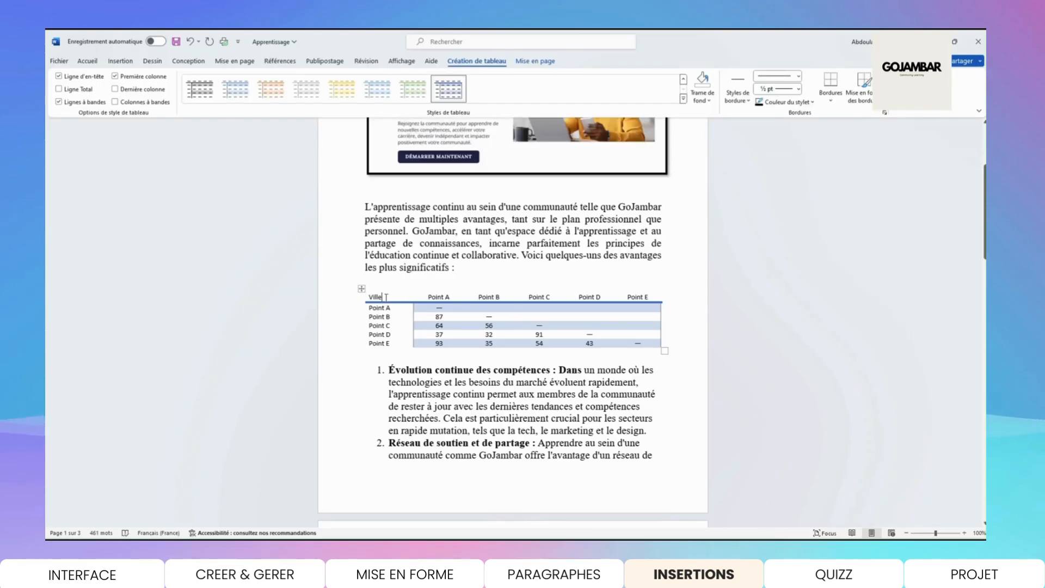
pyautogui.press('BackSpace')
pyautogui.press('BackSpace')
pyautogui.press('BackSpace')
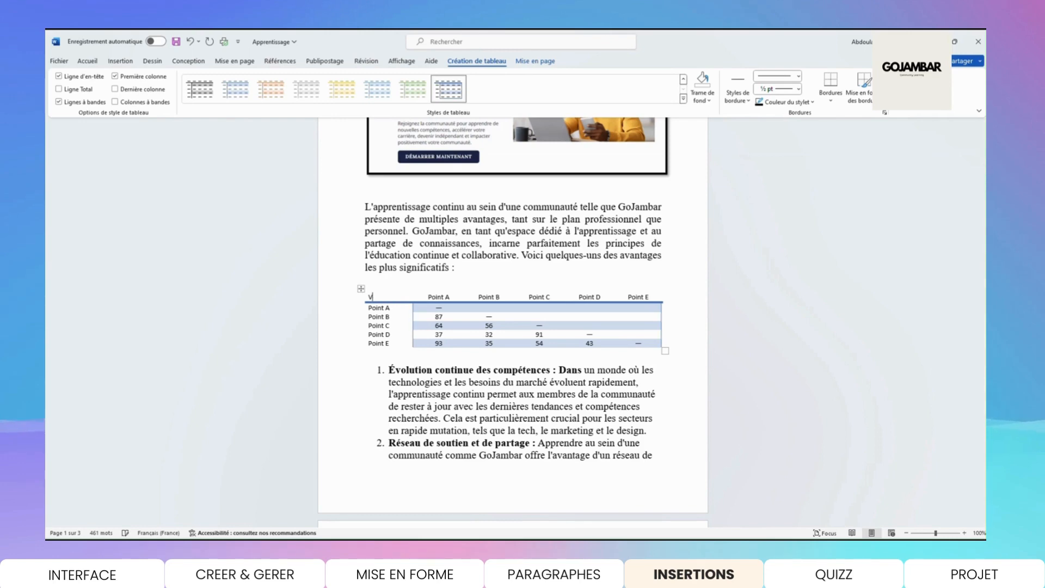
pyautogui.write('pAYS')
pyautogui.write('a')
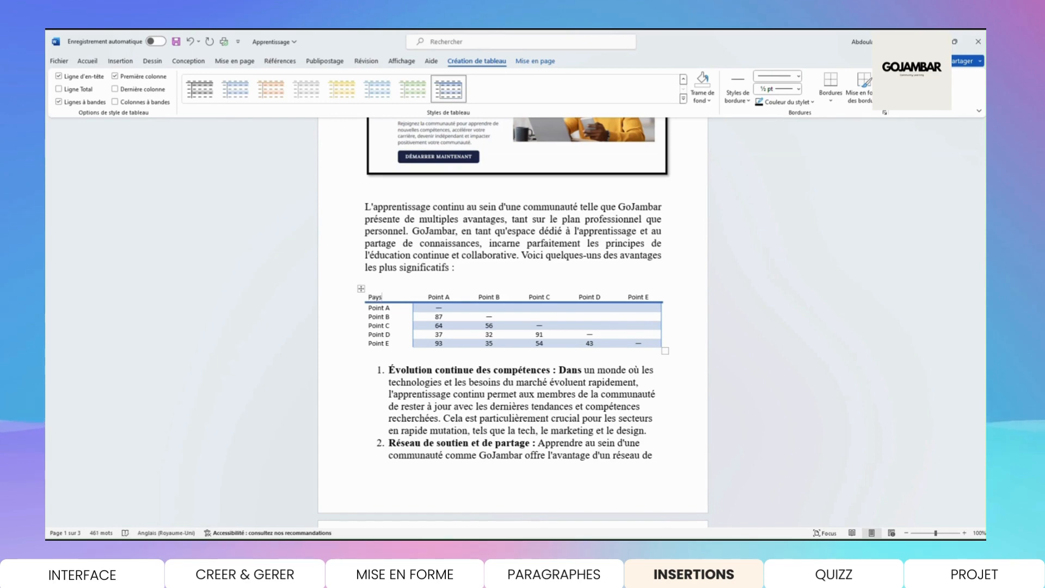
# - Set the cell in row Point D under column Point A to 85
pyautogui.click(468, 354)
pyautogui.click(439, 329)
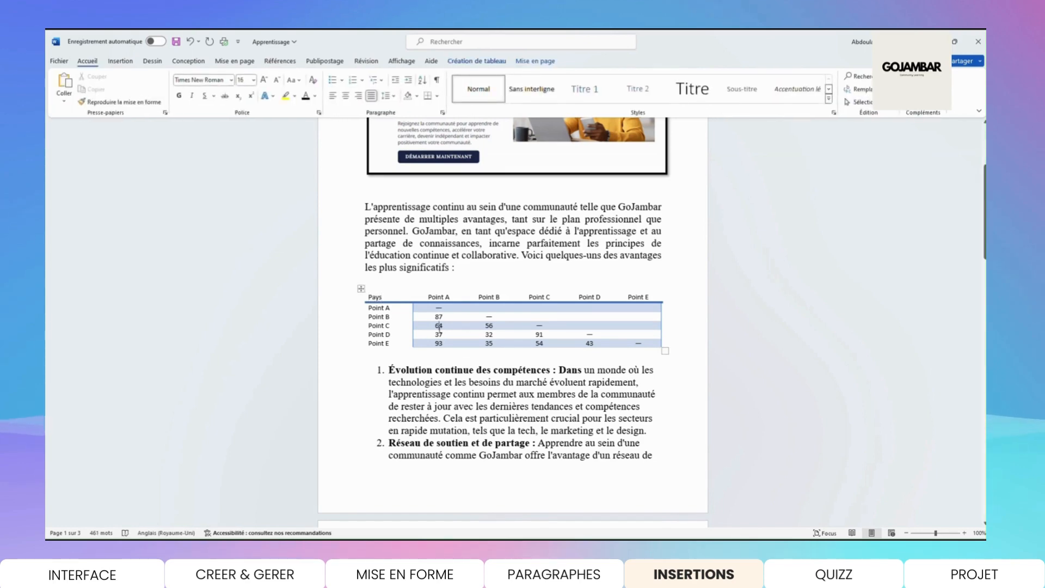
pyautogui.click(441, 335)
pyautogui.press('BackSpace')
pyautogui.press('BackSpace')
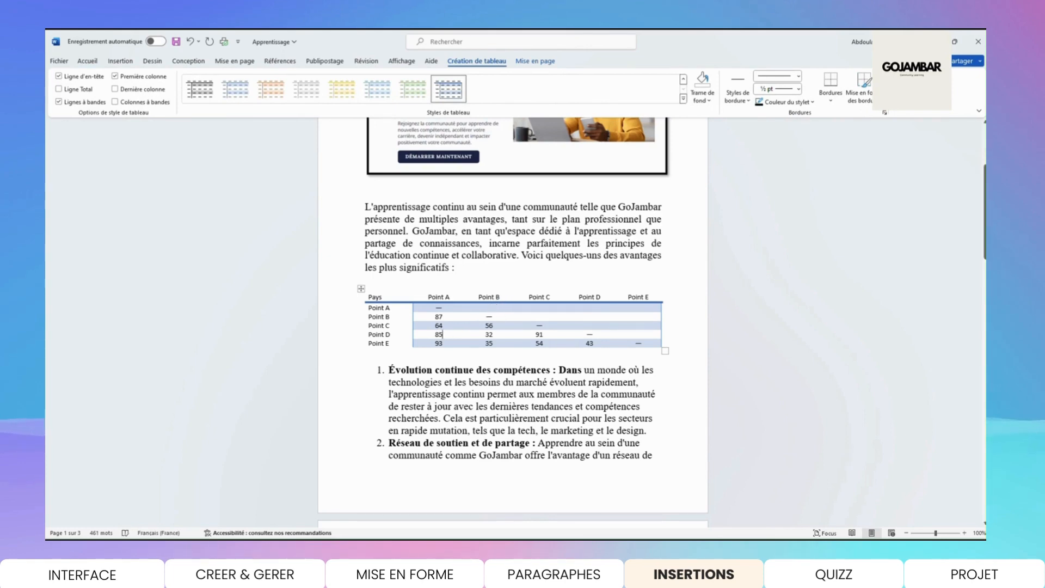
# - Fill in 25 in row Point A under column Point B and 47 in row Point C under column Point D
pyautogui.click(490, 307)
pyautogui.write('25')
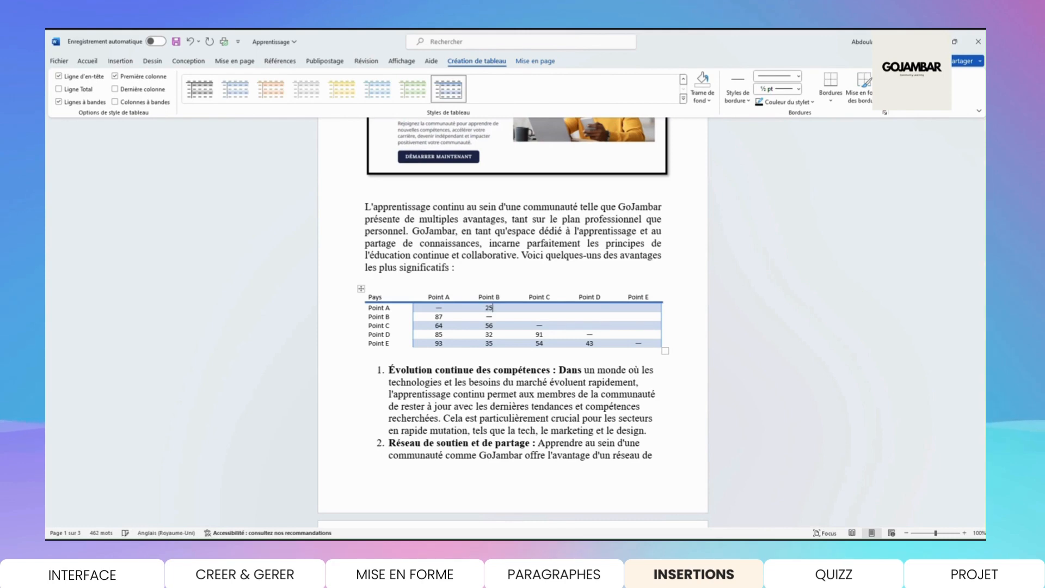
pyautogui.click(593, 326)
pyautogui.write('47')
pyautogui.click(491, 394)
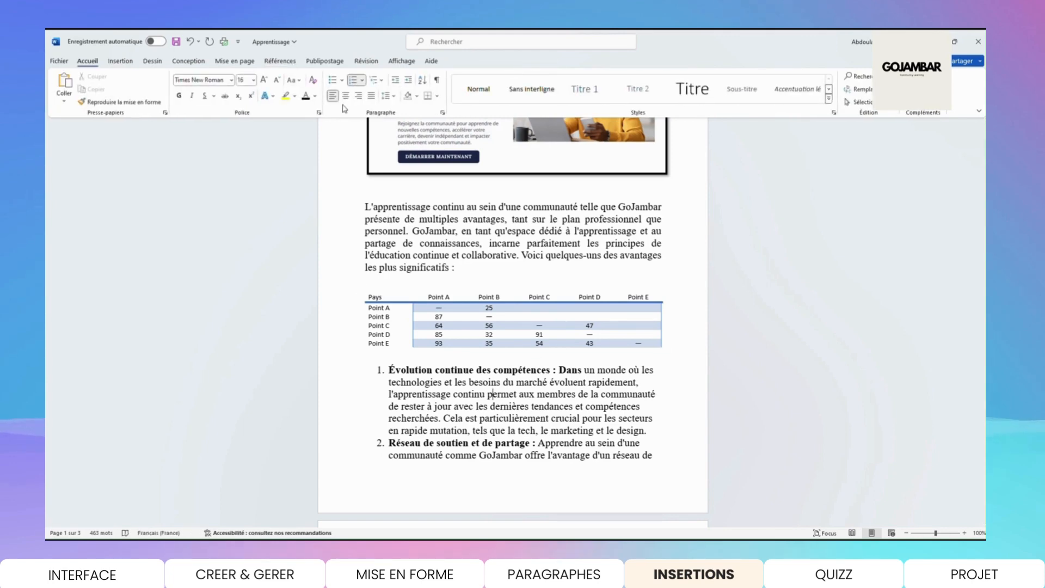
pyautogui.moveTo(362, 294)
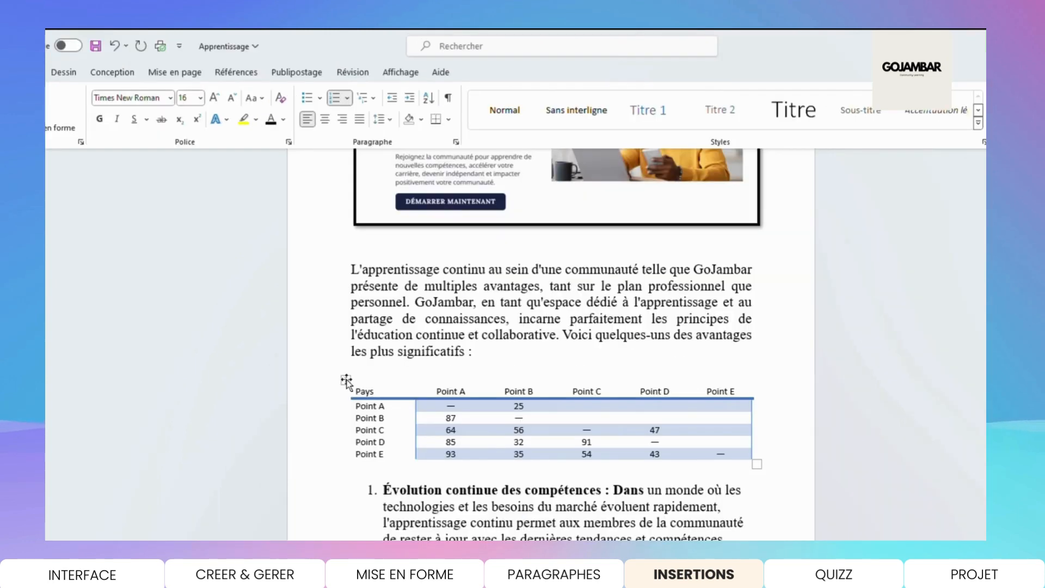
# - Examine the layout tools, table styles and background shading colours available for the whole table
pyautogui.click(346, 381)
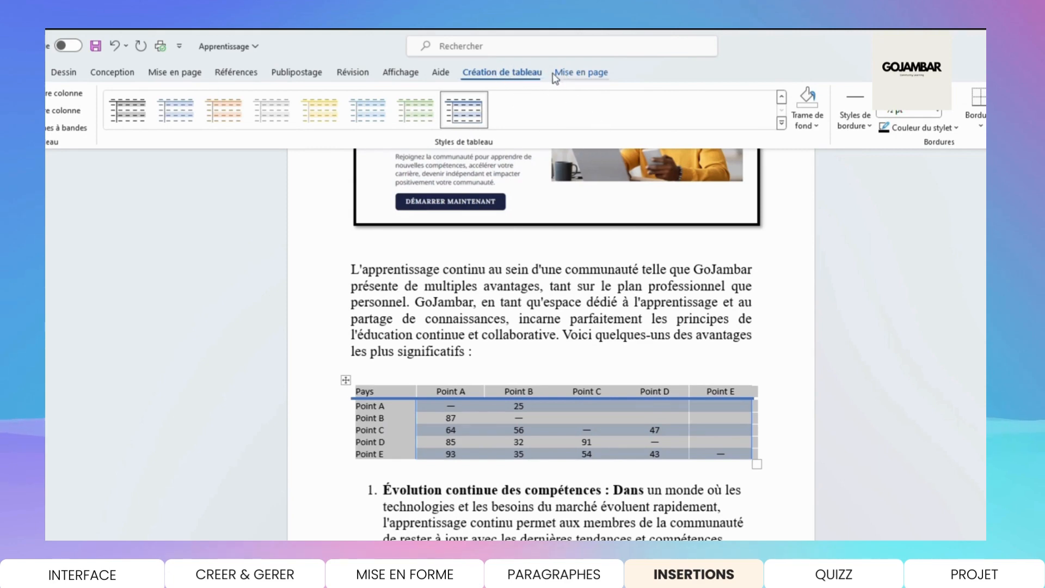
pyautogui.click(572, 76)
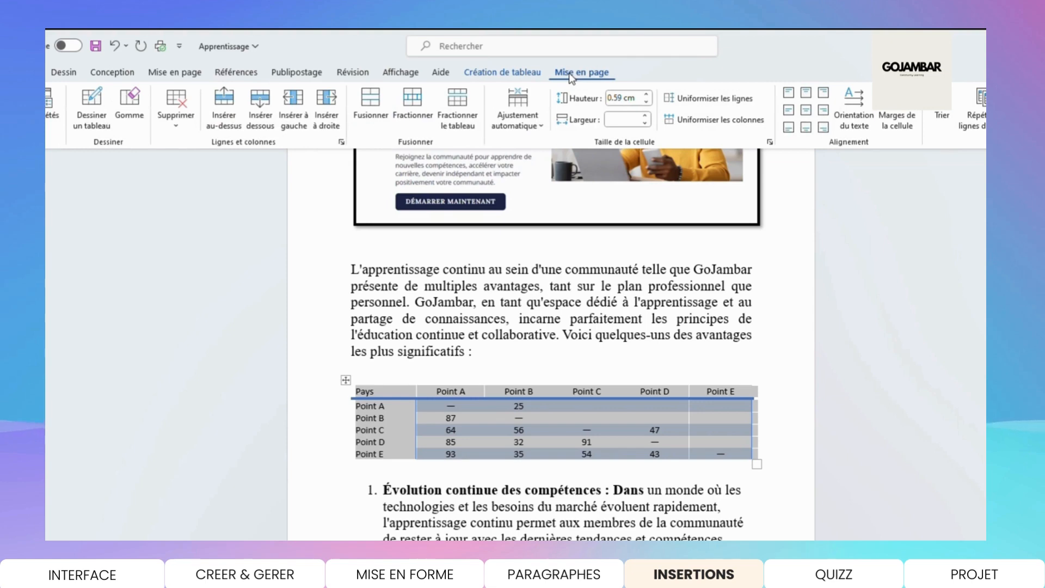
pyautogui.click(531, 79)
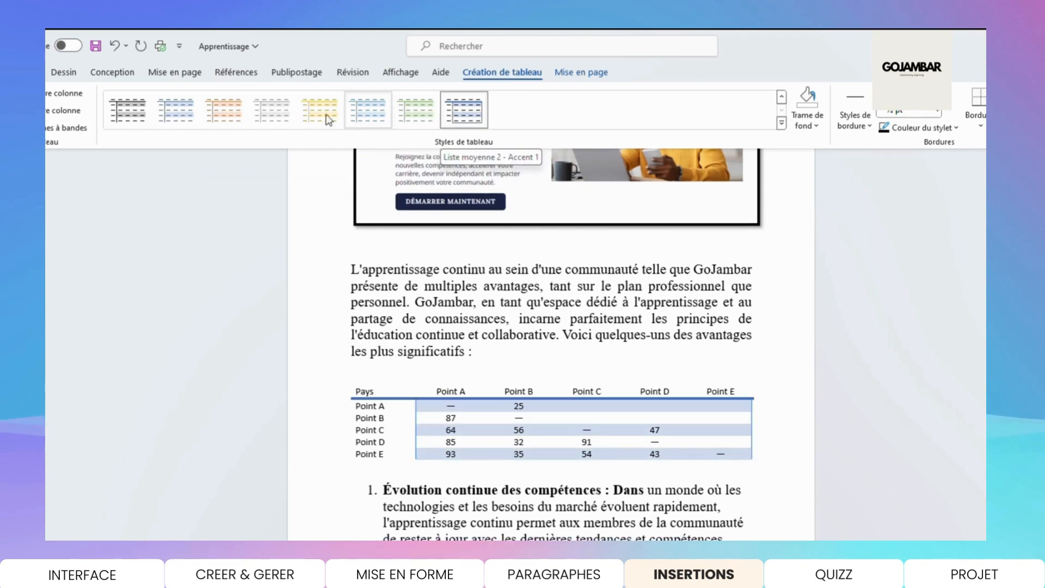
pyautogui.click(463, 114)
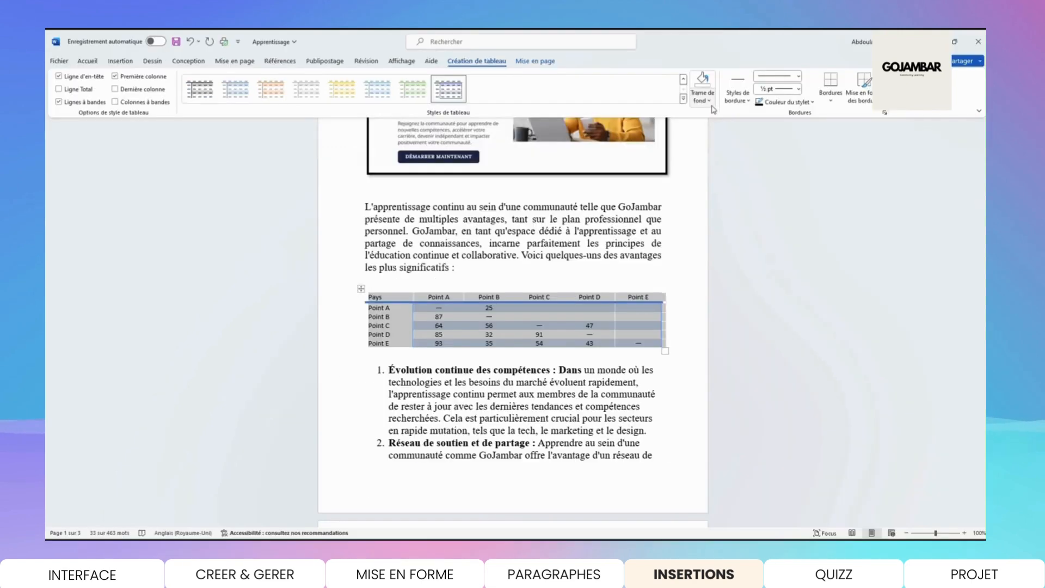
pyautogui.click(709, 101)
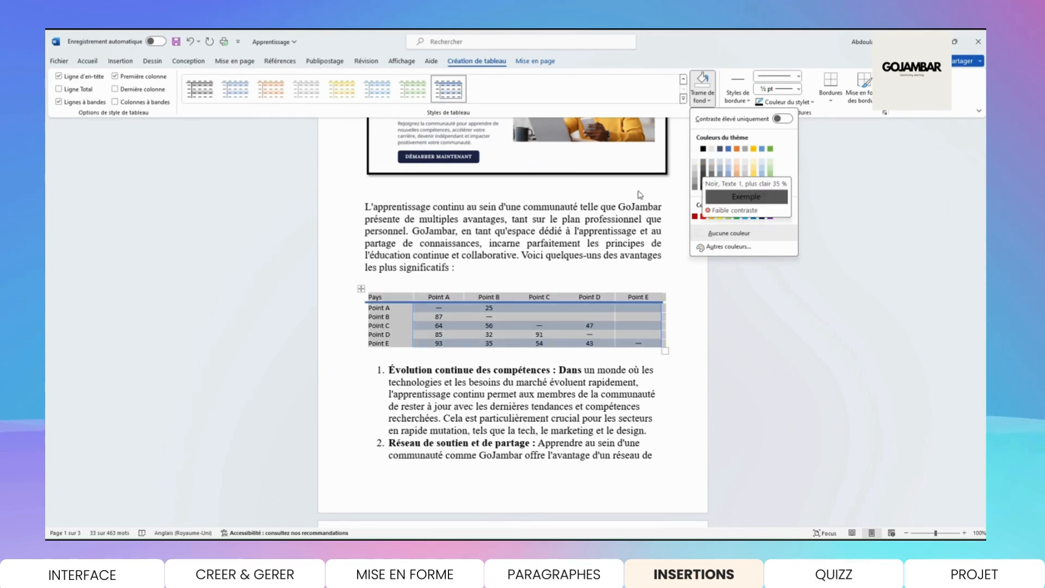
pyautogui.click(546, 220)
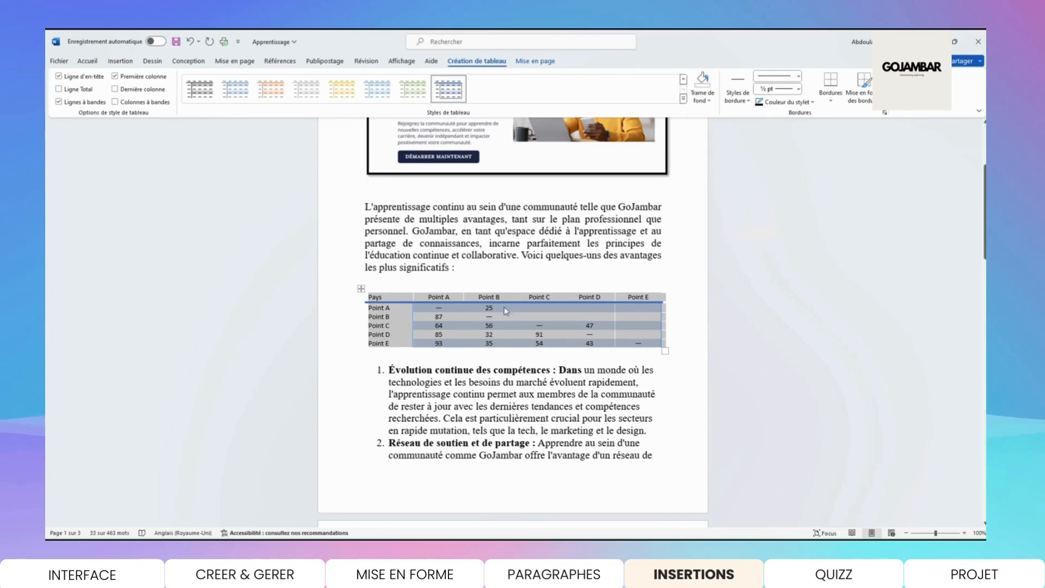
pyautogui.click(495, 231)
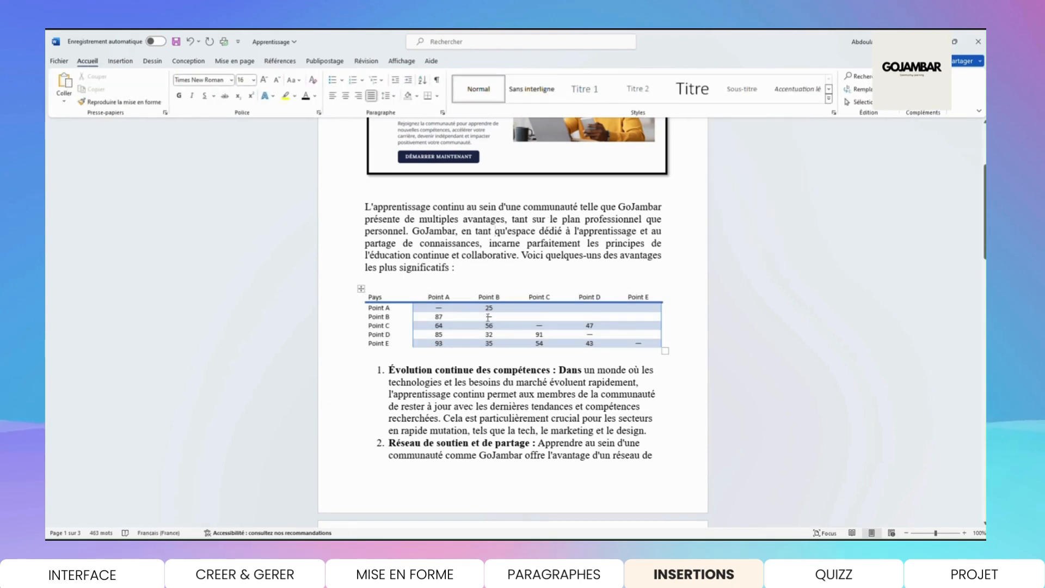
pyautogui.scroll(-2, 487, 326)
pyautogui.scroll(-1, 487, 328)
pyautogui.scroll(3, 457, 310)
# - Set the font size of all the text in the table to 14
pyautogui.click(360, 288)
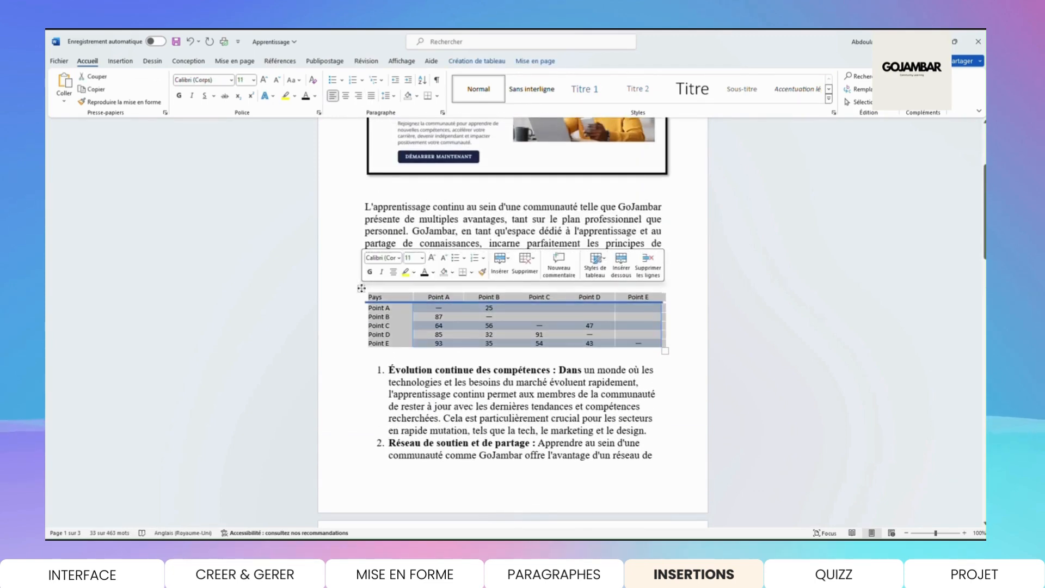
pyautogui.click(254, 80)
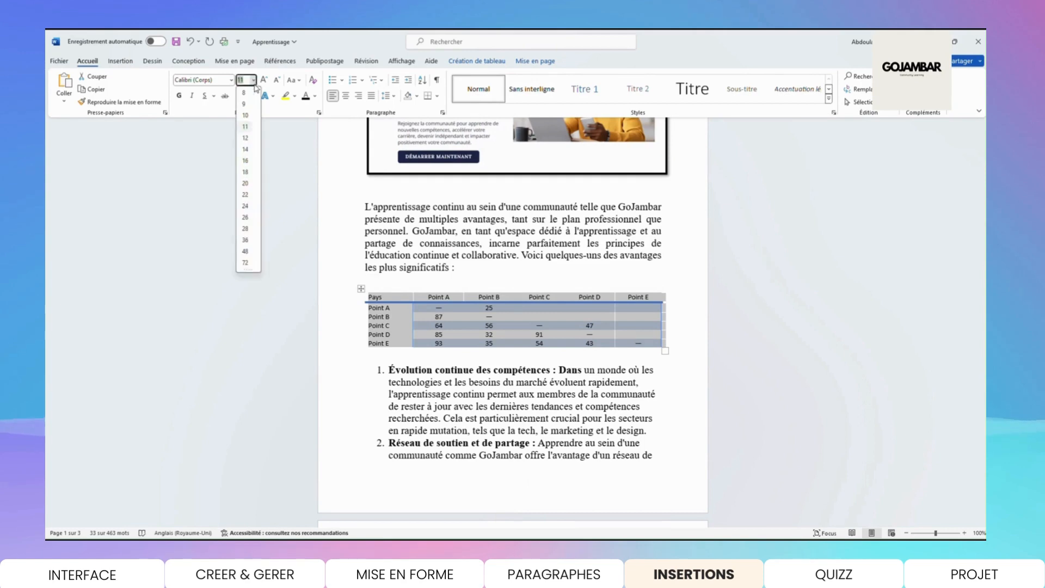
pyautogui.click(246, 149)
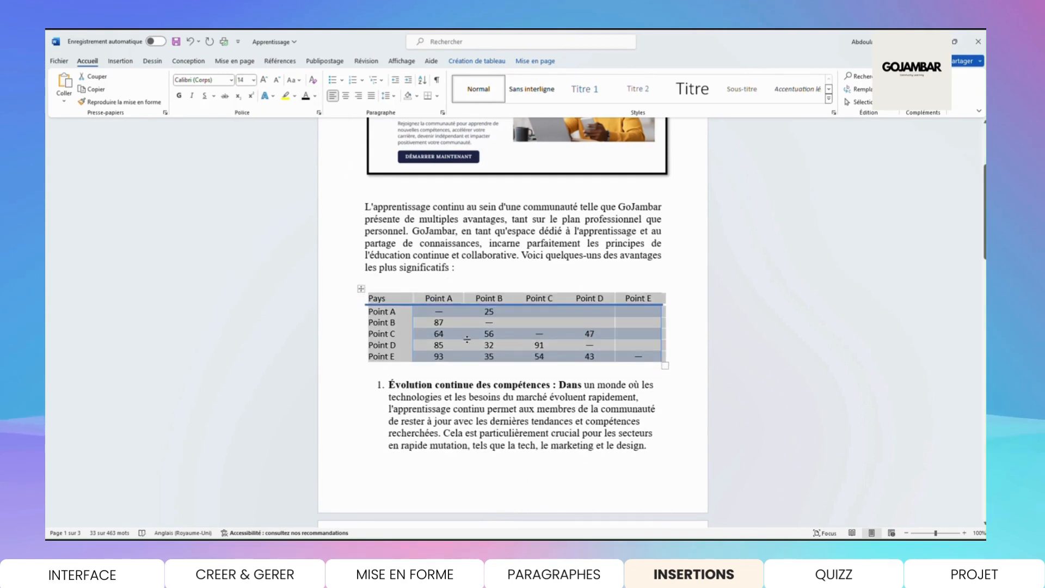
pyautogui.scroll(-3, 467, 339)
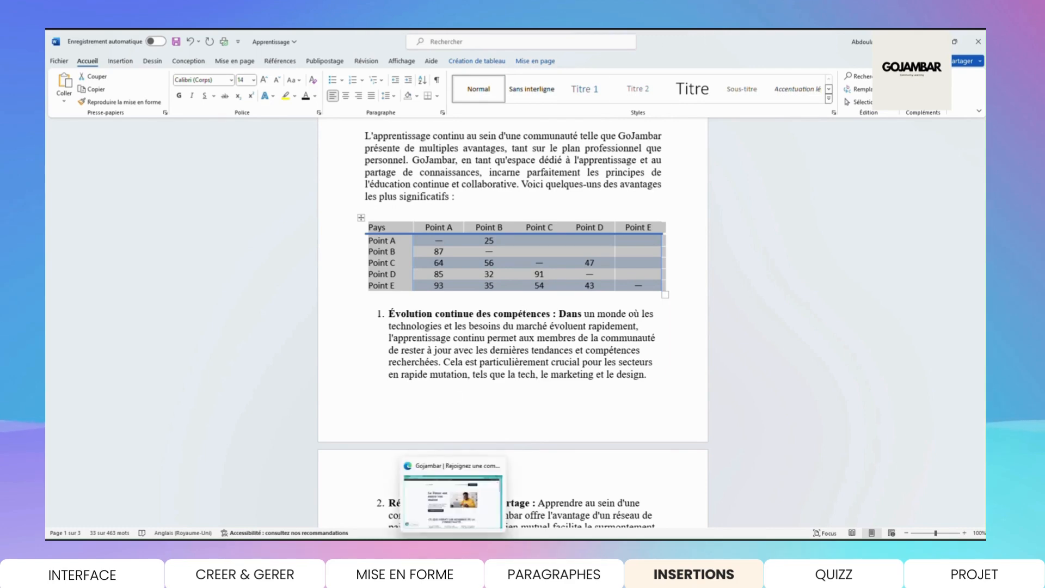
# - Switch to the browser, copy the GoJambar website address and return to the Word document
pyautogui.click(453, 550)
pyautogui.click(238, 56)
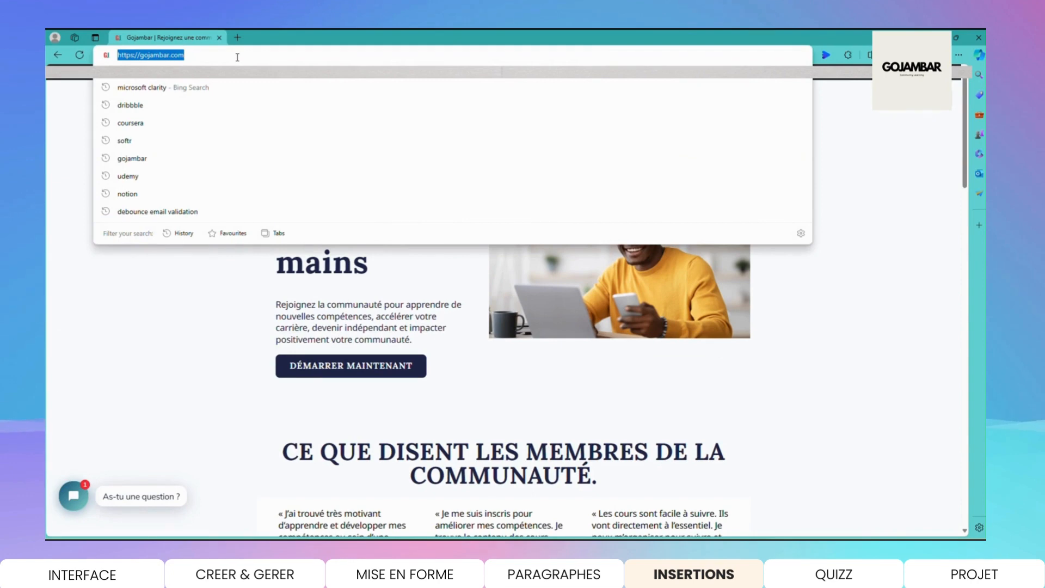
pyautogui.click(453, 550)
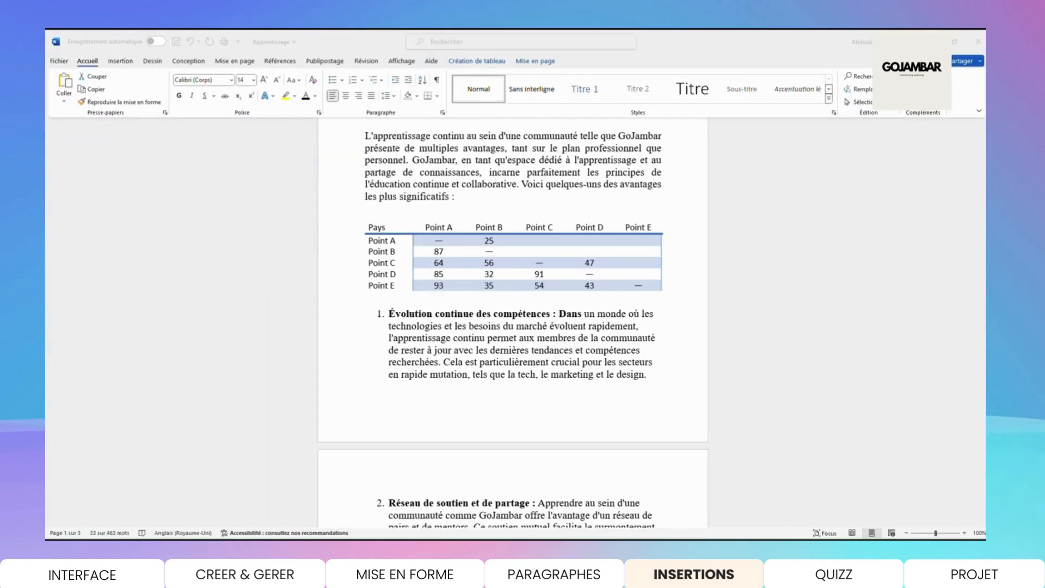
# - Start a hyperlink on the word "GoJambar" in the document title, with an existing file or web page as target type
pyautogui.click(404, 176)
pyautogui.scroll(5, 408, 180)
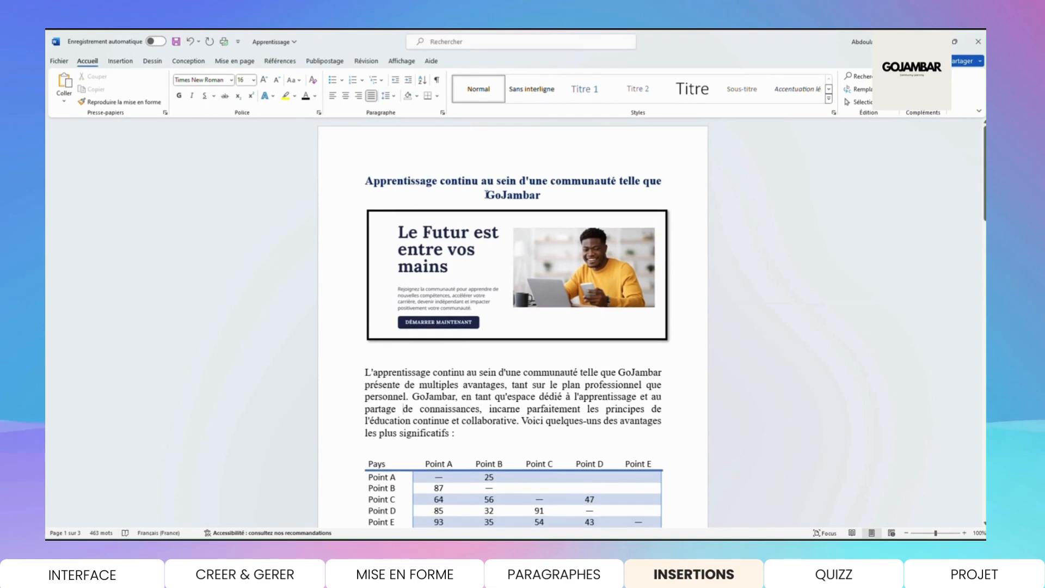
pyautogui.moveTo(485, 195); pyautogui.dragTo(542, 193)
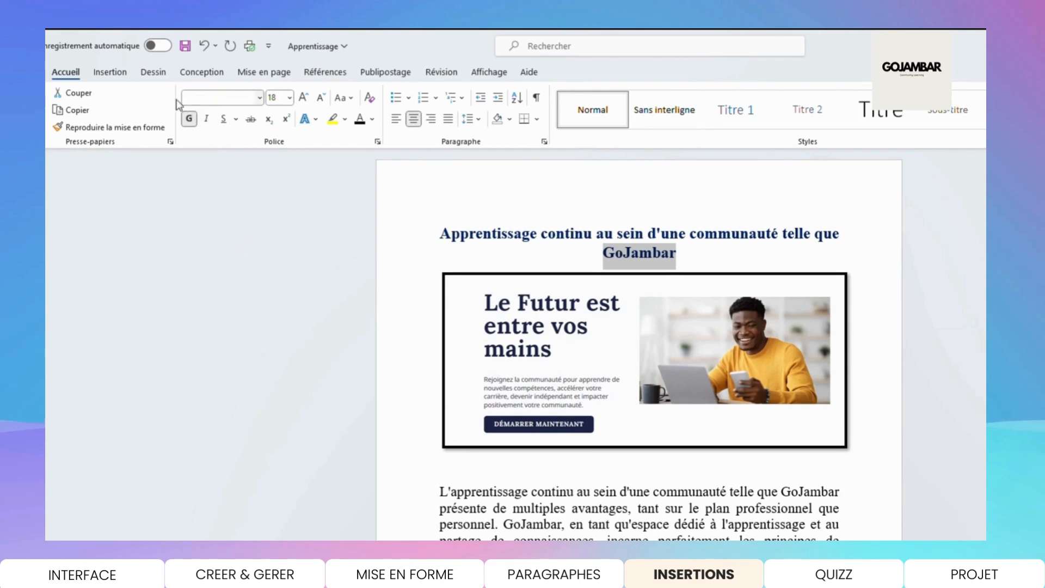
pyautogui.click(117, 76)
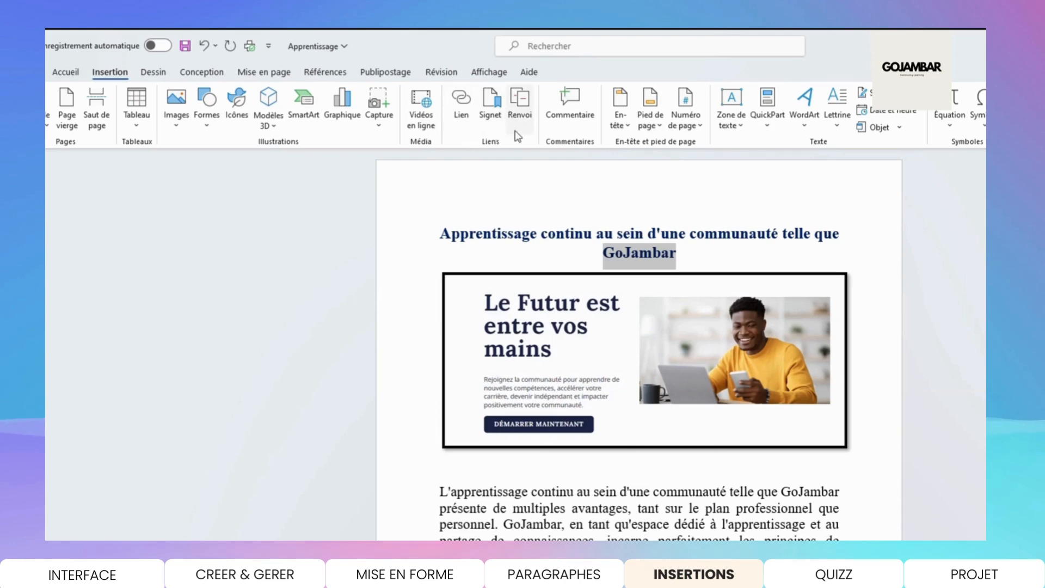
pyautogui.click(460, 108)
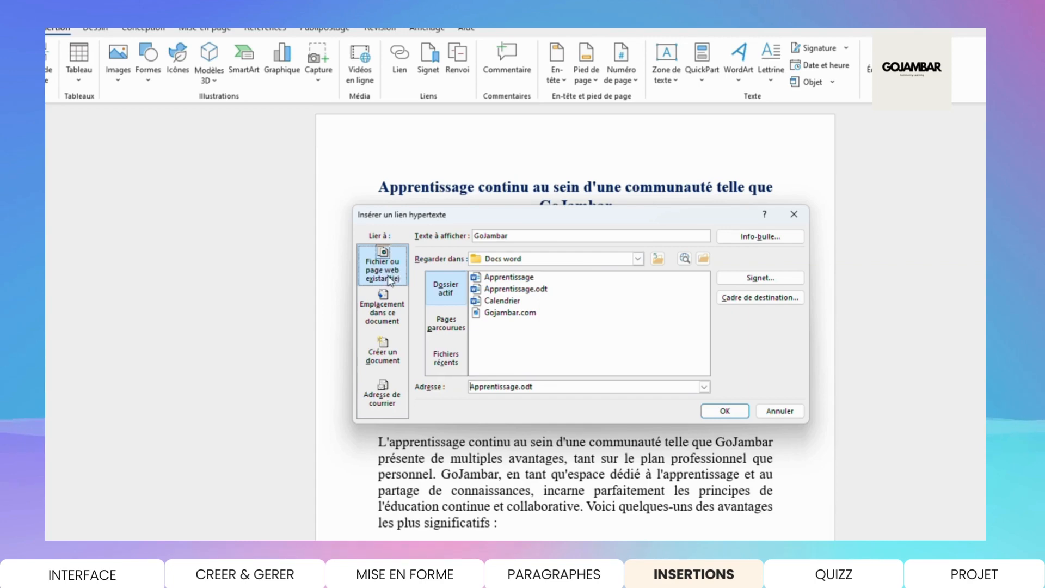
pyautogui.click(391, 318)
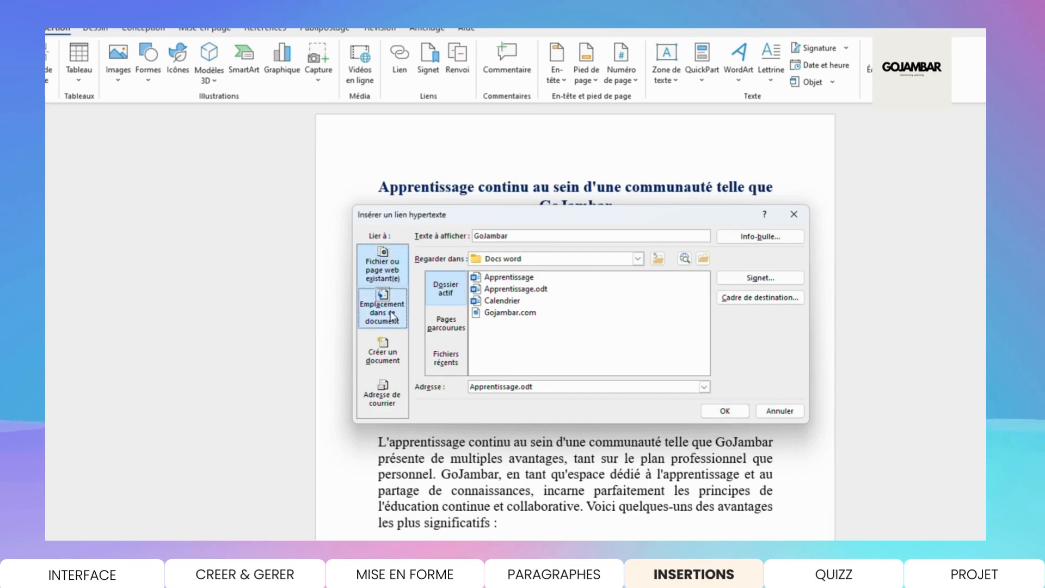
pyautogui.click(390, 353)
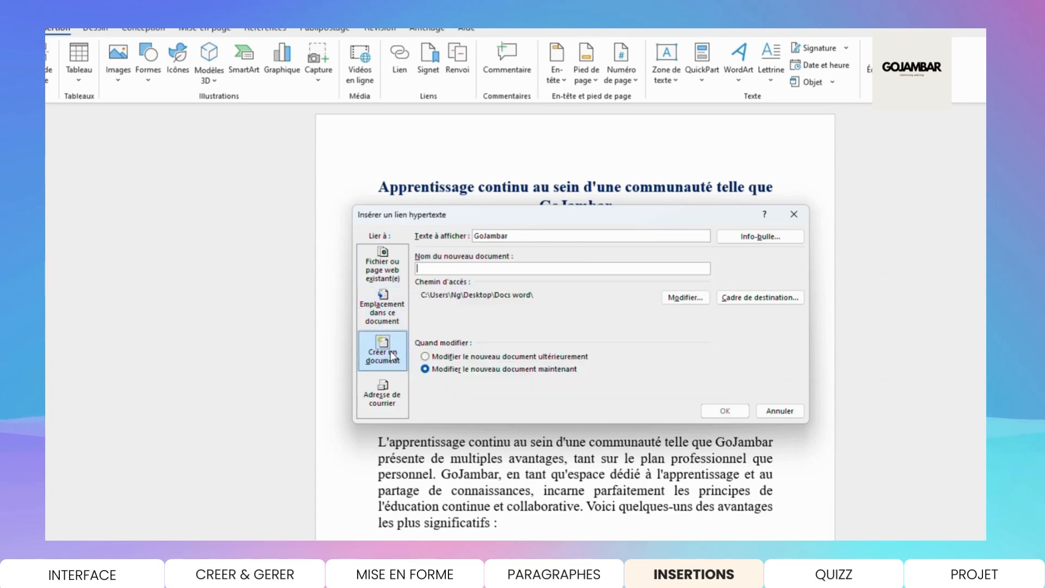
pyautogui.click(395, 409)
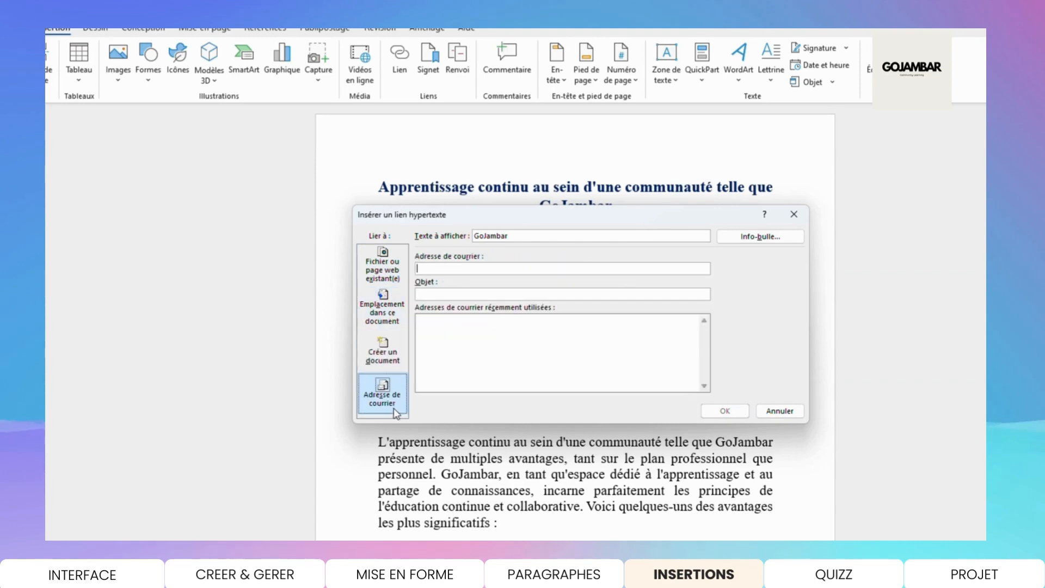
pyautogui.click(385, 279)
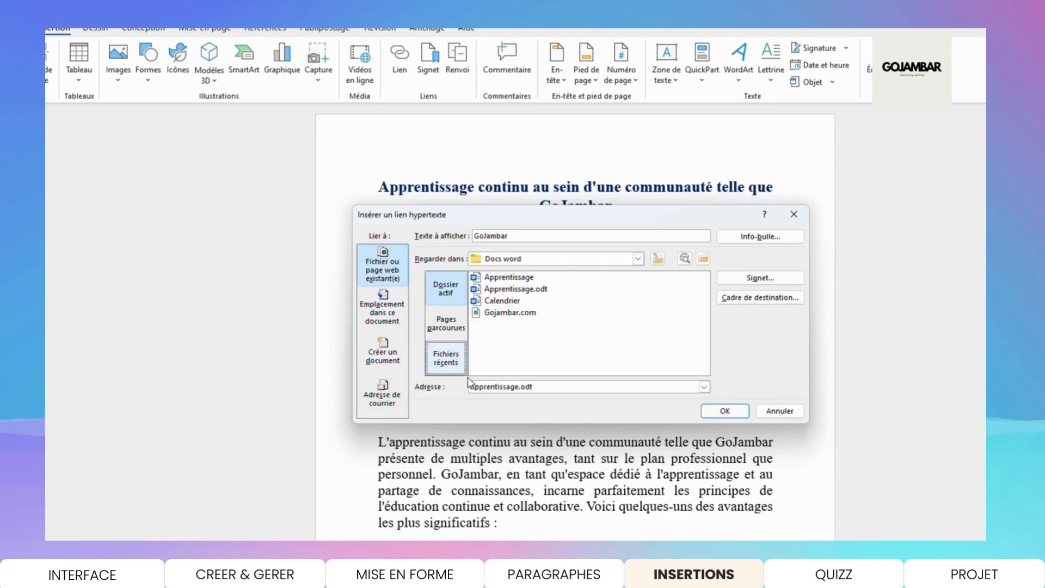
pyautogui.doubleClick(533, 386)
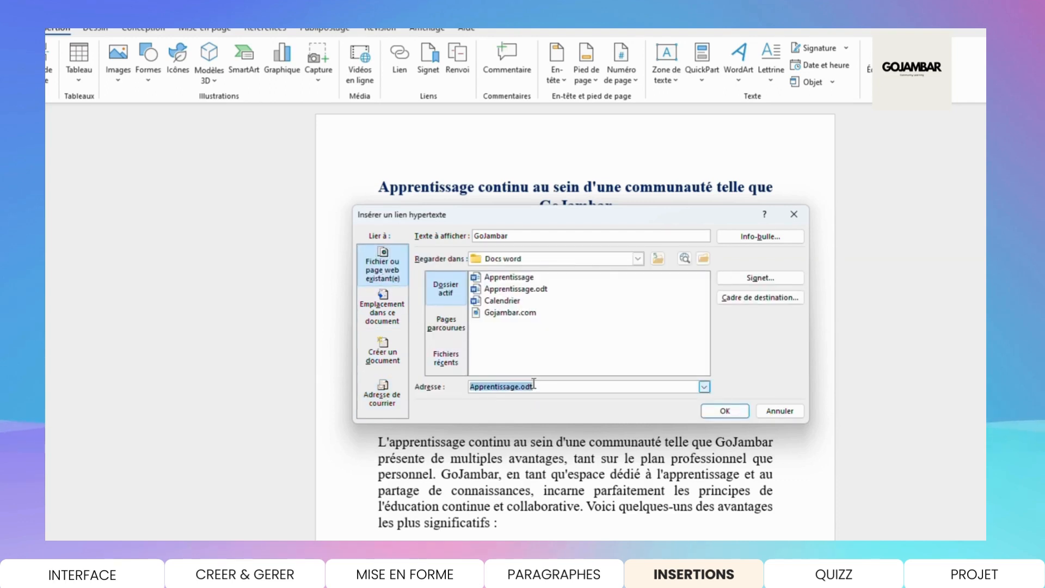
pyautogui.write('https://gojambar.com/')
pyautogui.write('https://gojambar.com/')
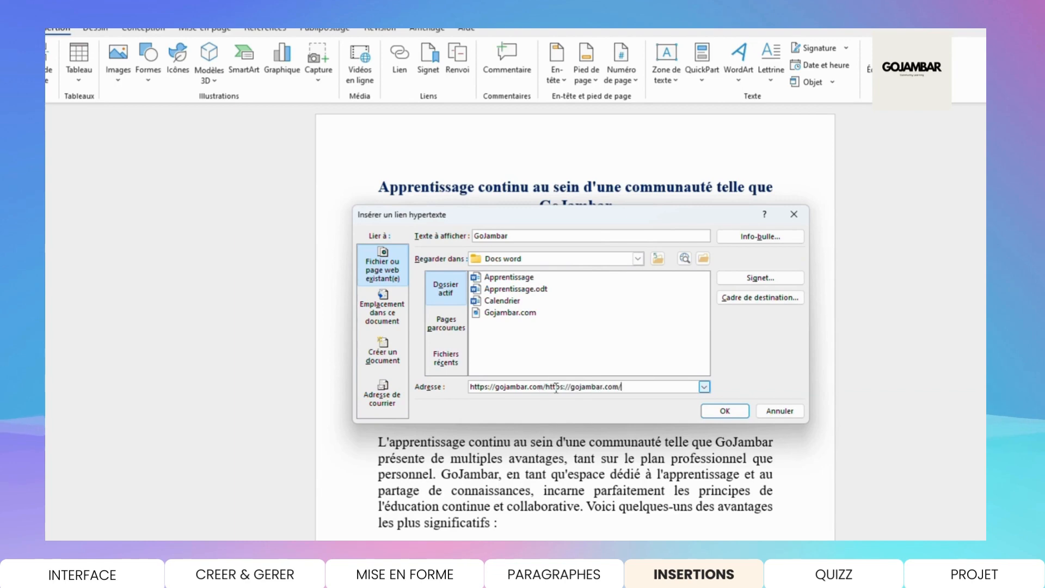
pyautogui.hotkey('ctrl', 'z')
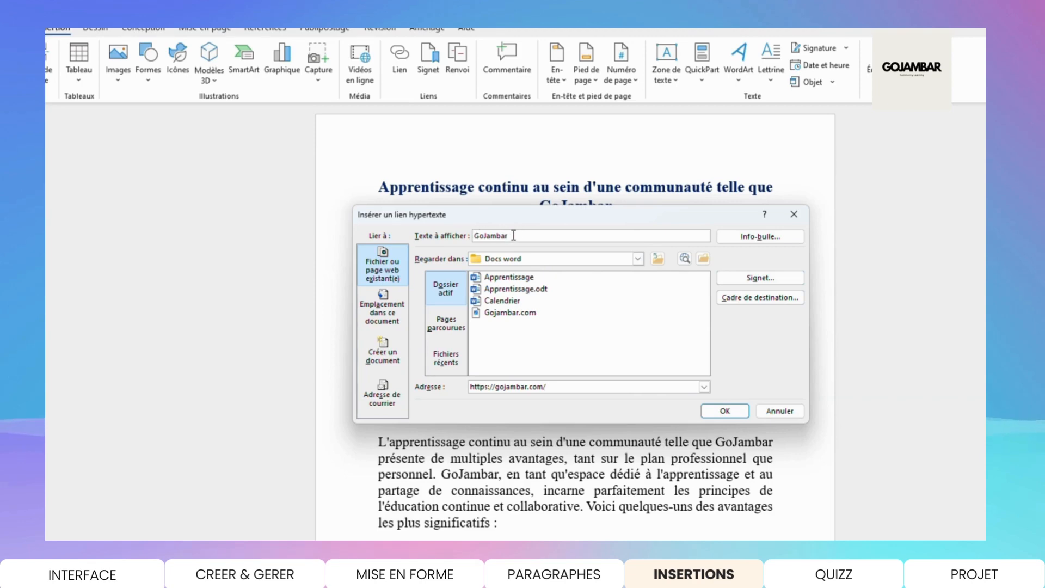
pyautogui.moveTo(509, 235); pyautogui.dragTo(475, 233)
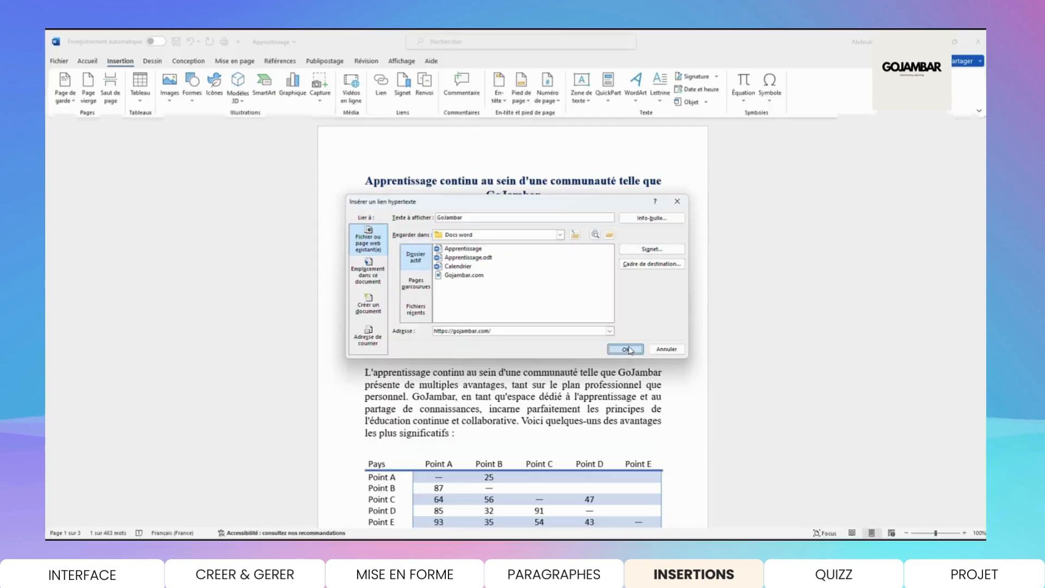
pyautogui.click(725, 410)
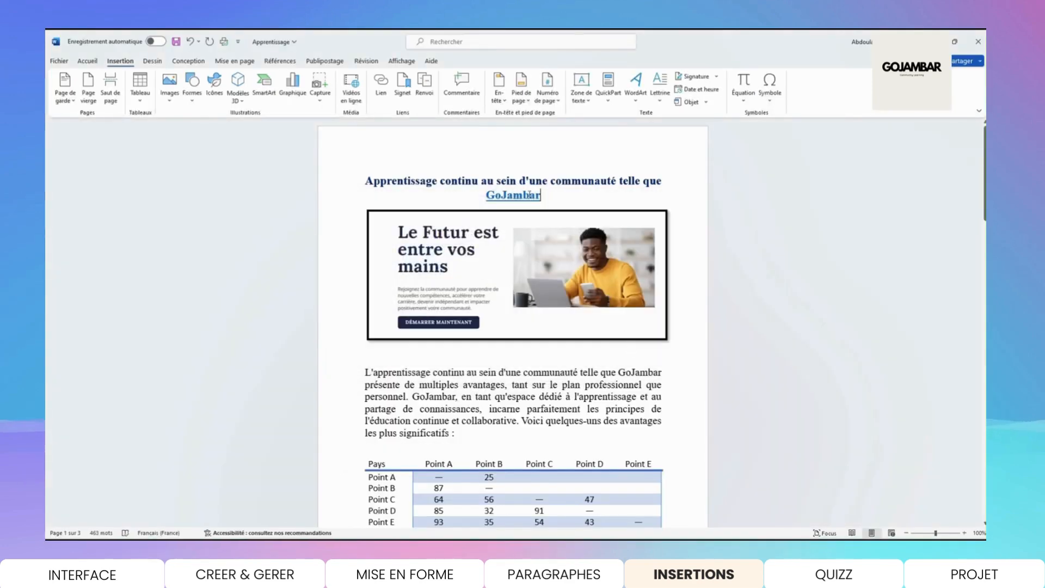
pyautogui.moveTo(515, 199)
pyautogui.moveTo(486, 195); pyautogui.dragTo(540, 195)
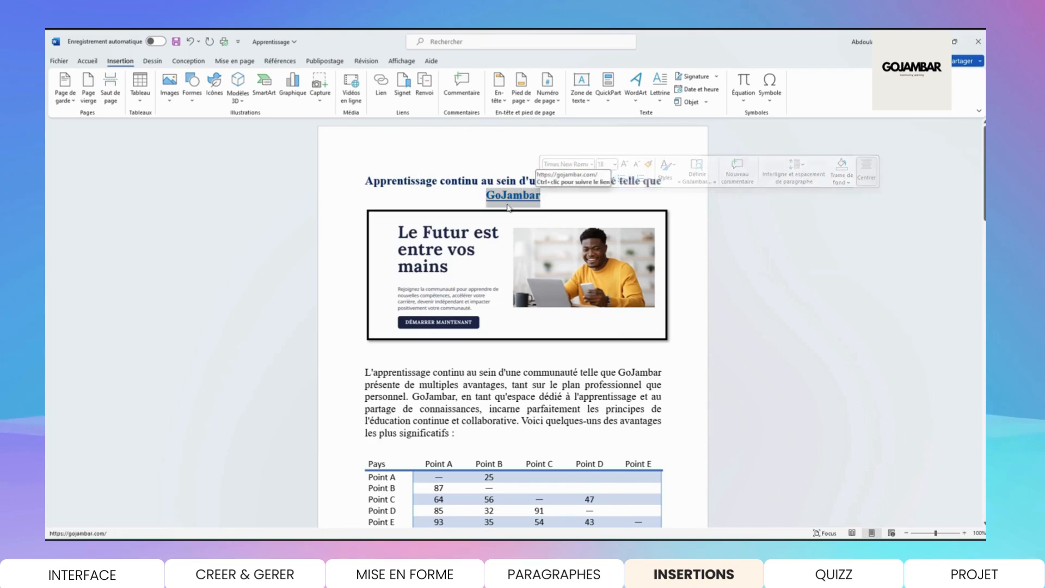
pyautogui.click(492, 421)
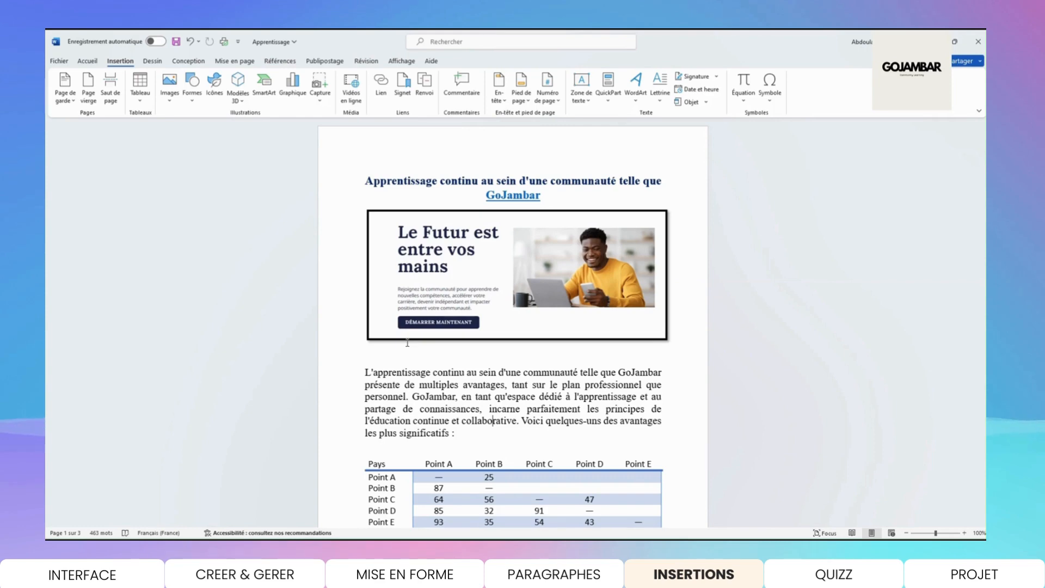
pyautogui.doubleClick(513, 195)
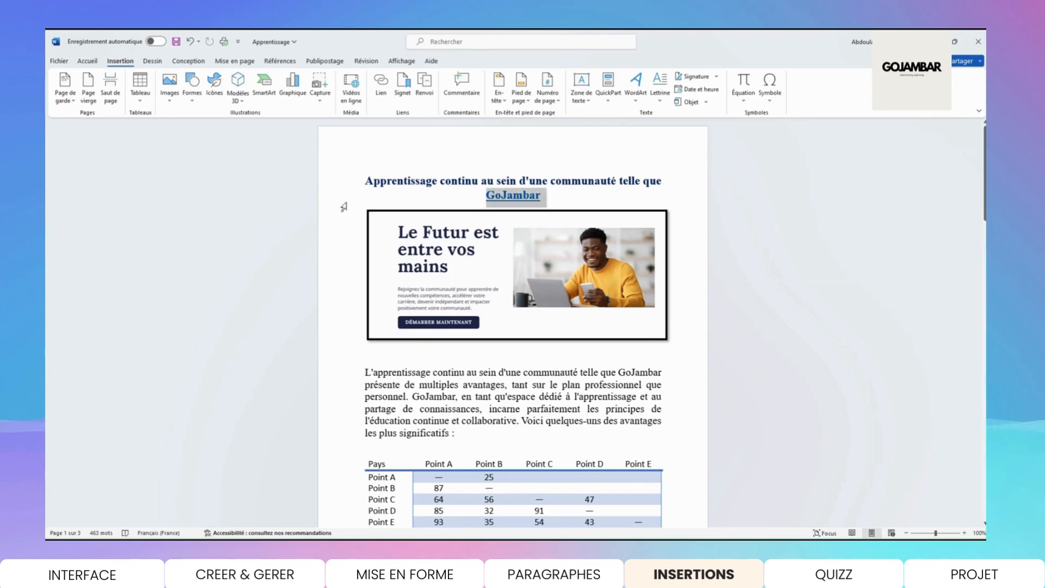
pyautogui.click(469, 140)
pyautogui.scroll(-4, 422, 329)
pyautogui.scroll(3, 435, 346)
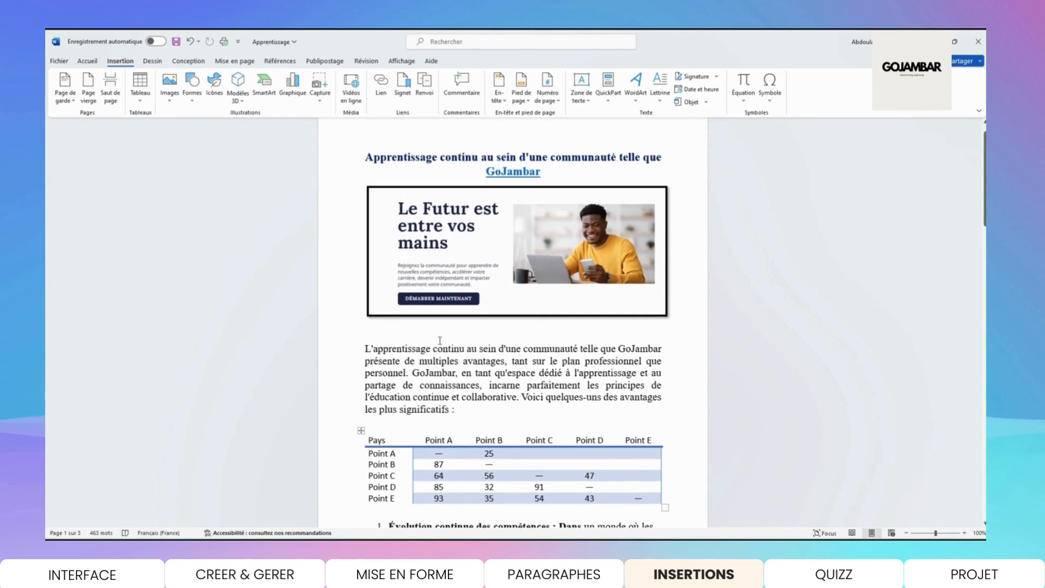
pyautogui.click(60, 61)
pyautogui.click(59, 64)
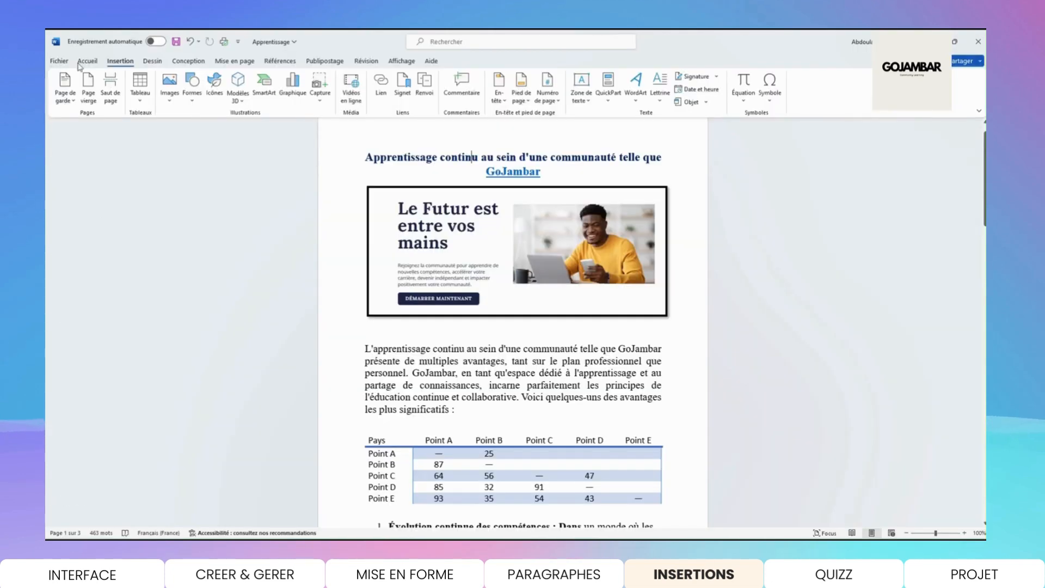
pyautogui.click(176, 43)
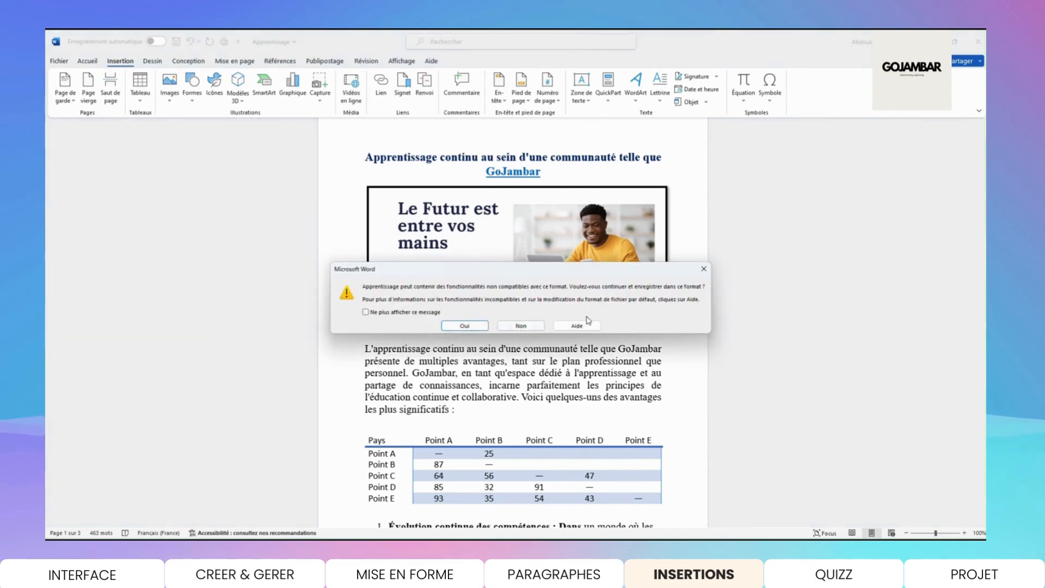
pyautogui.click(703, 268)
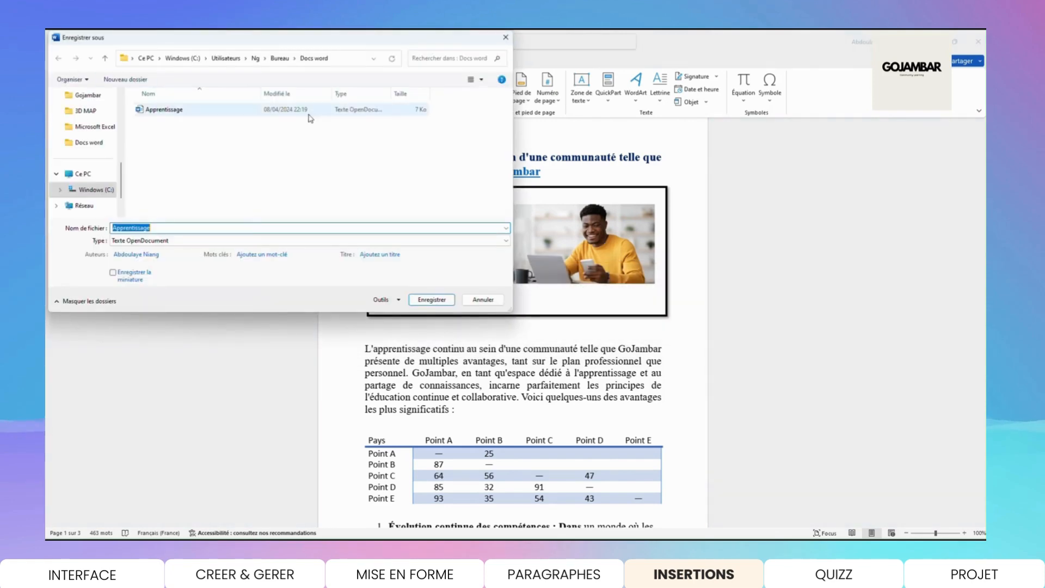
pyautogui.click(223, 242)
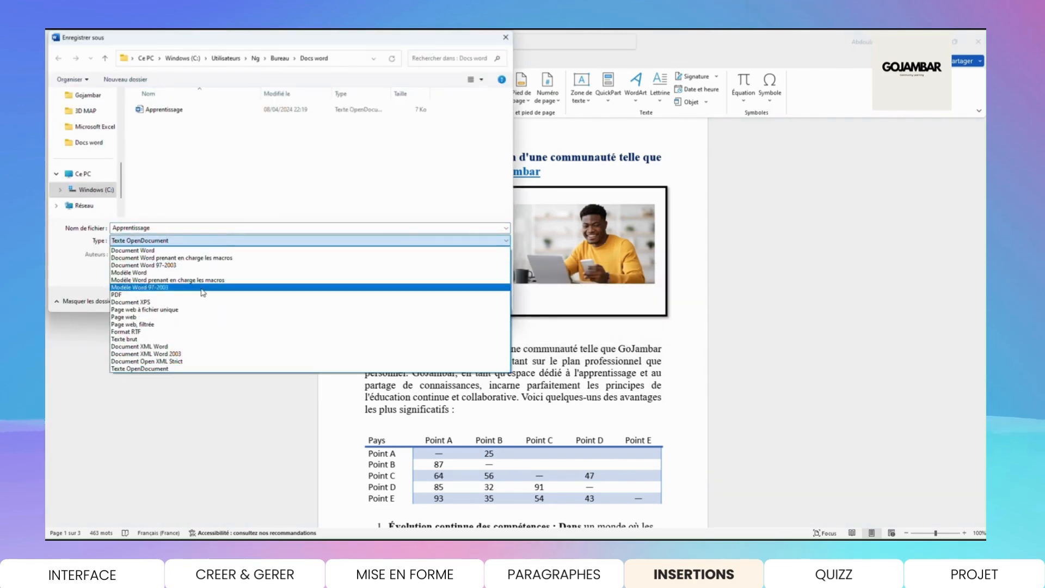
pyautogui.click(577, 381)
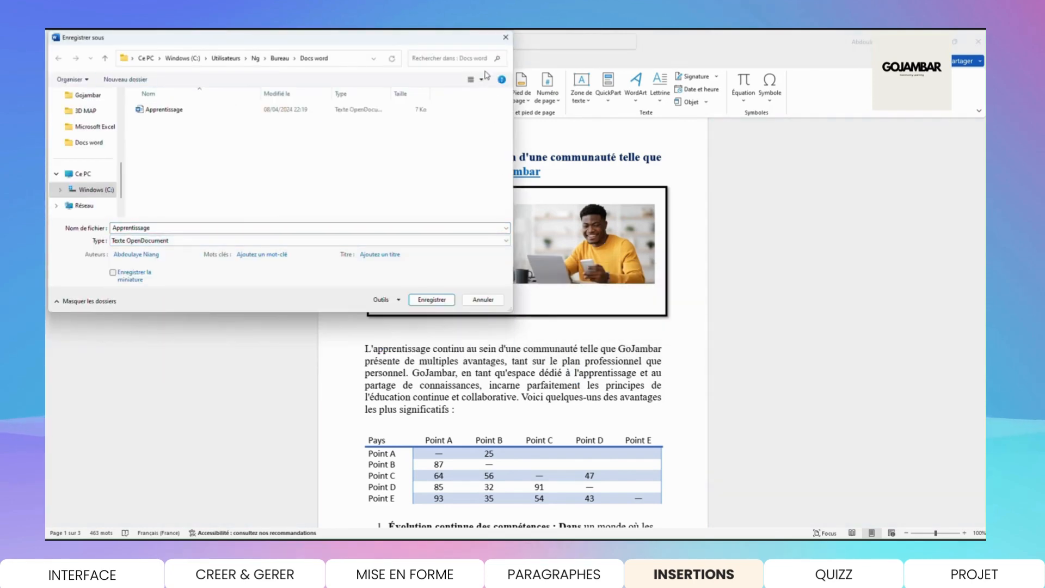
pyautogui.click(508, 42)
# - Save a copy of the document in PDF format as Apprentissage in the Docs word folder on this PC
pyautogui.click(63, 67)
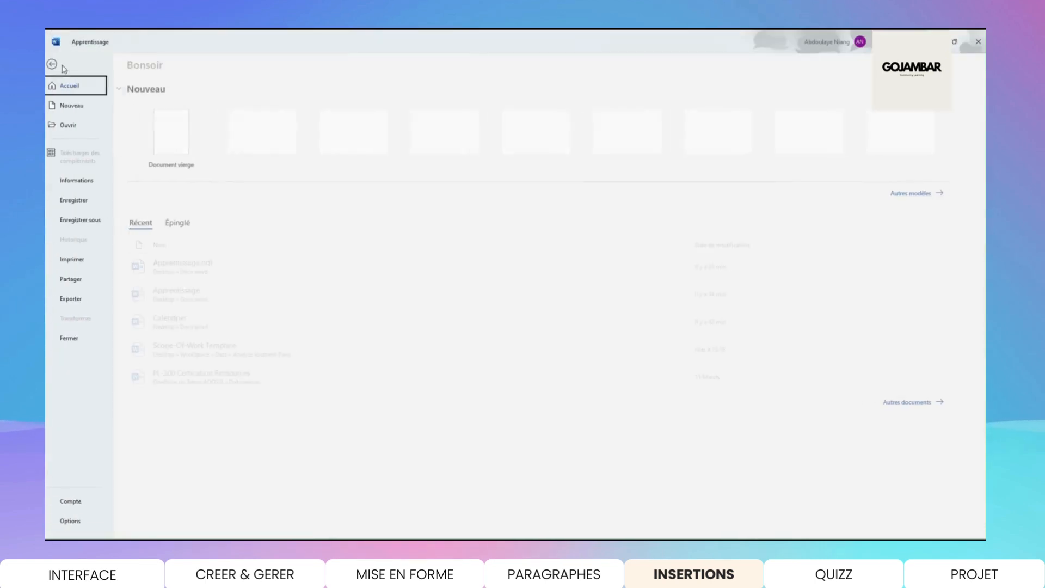
pyautogui.click(88, 222)
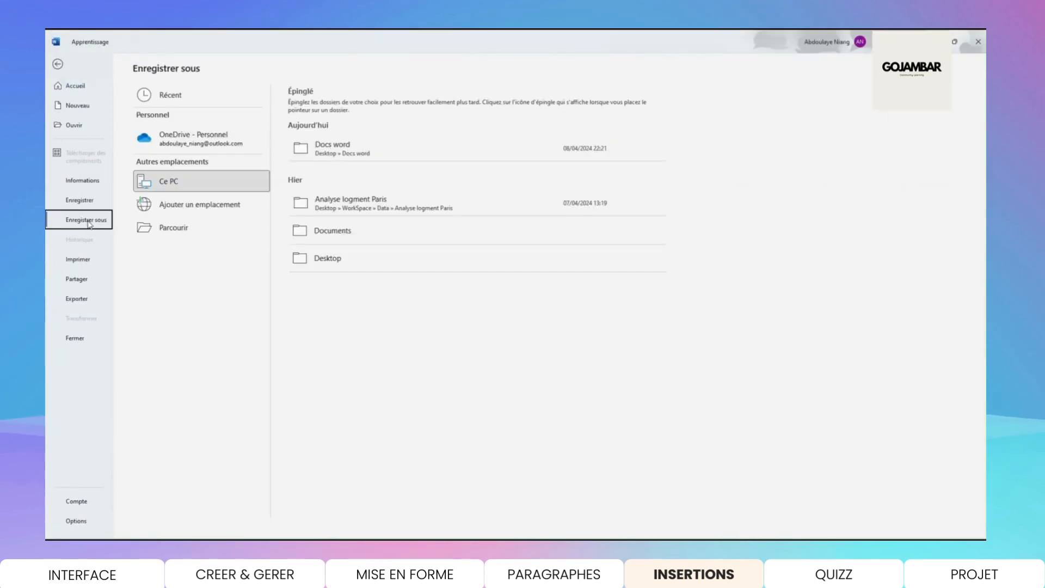
pyautogui.click(182, 231)
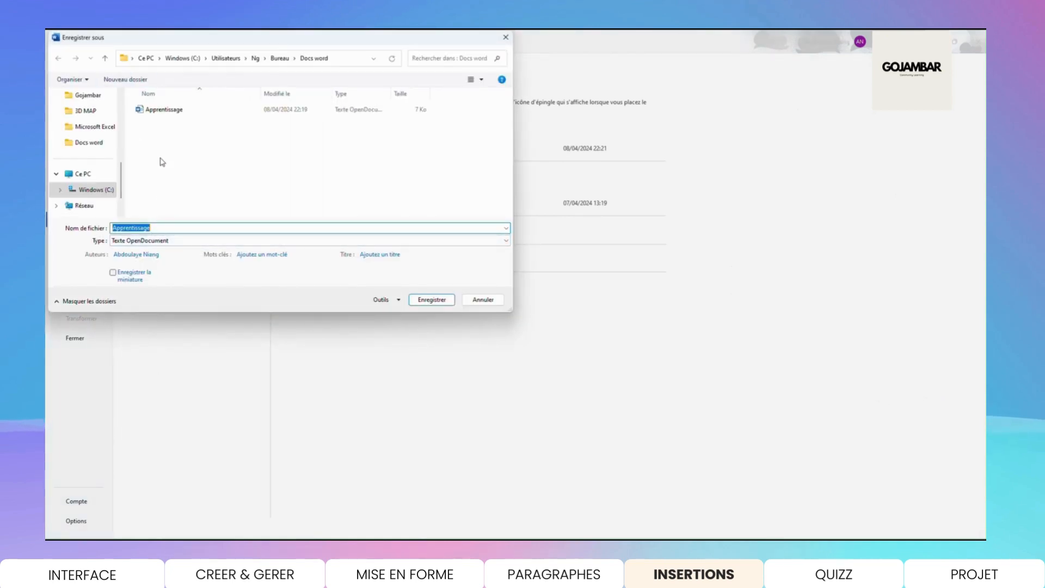
pyautogui.click(175, 241)
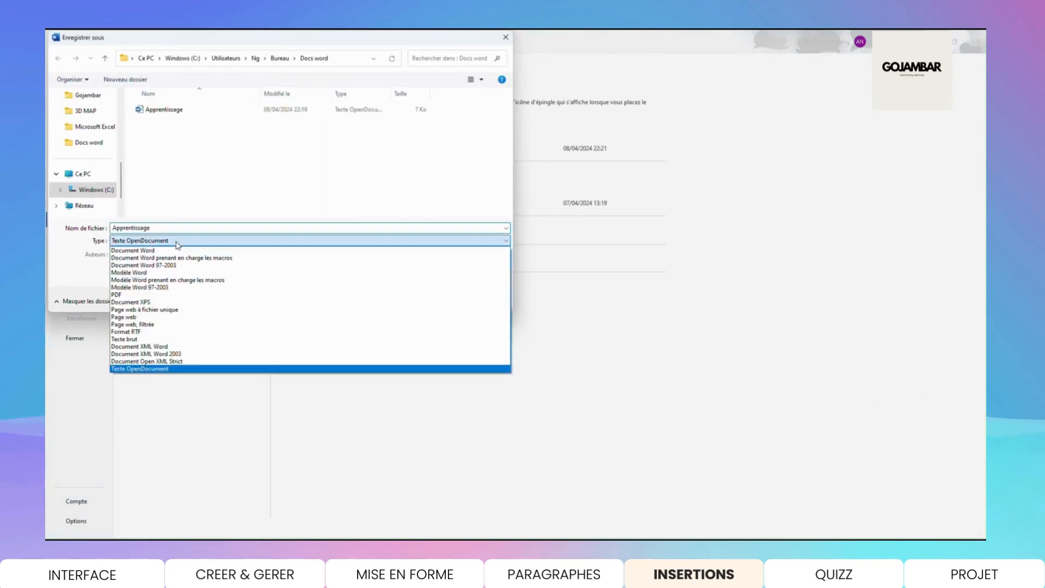
pyautogui.click(164, 294)
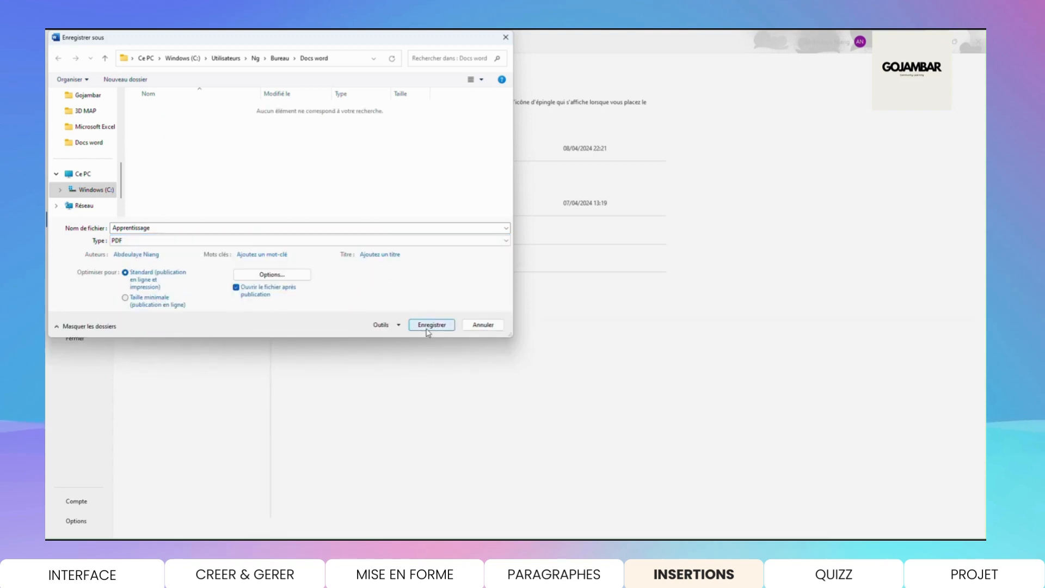
pyautogui.click(428, 327)
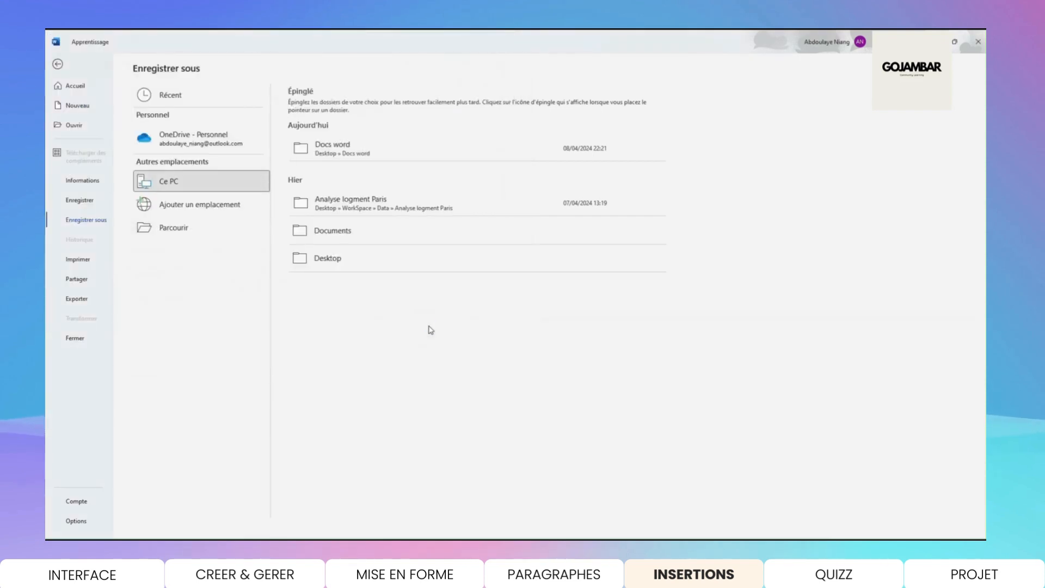